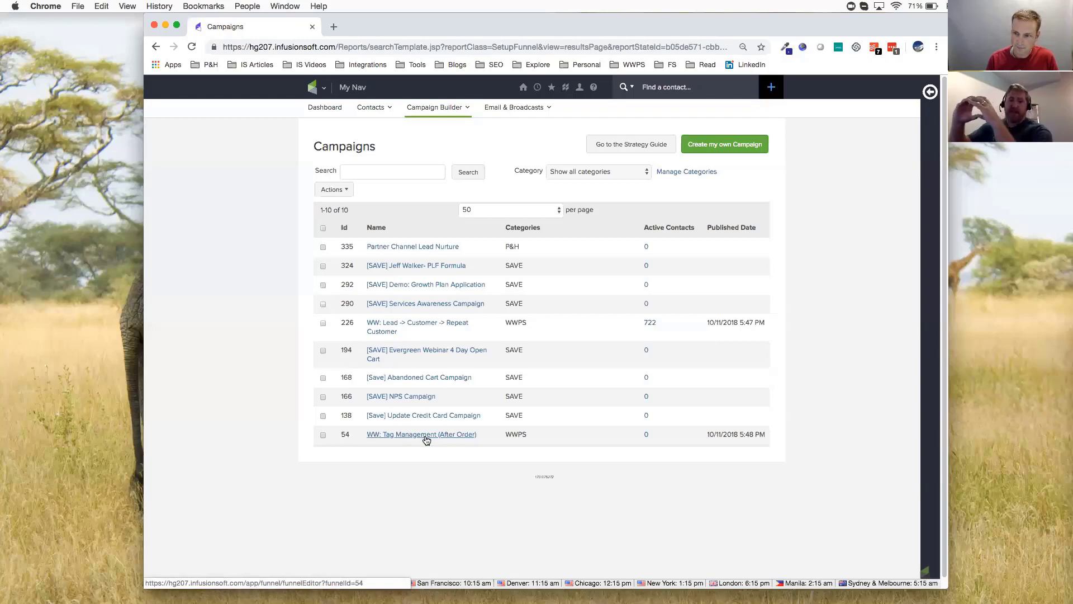
Open the WW: Tag Management (After Order) campaign and inspect the remove and apply tag steps in its Remove Tags sequence
left_click(426, 439)
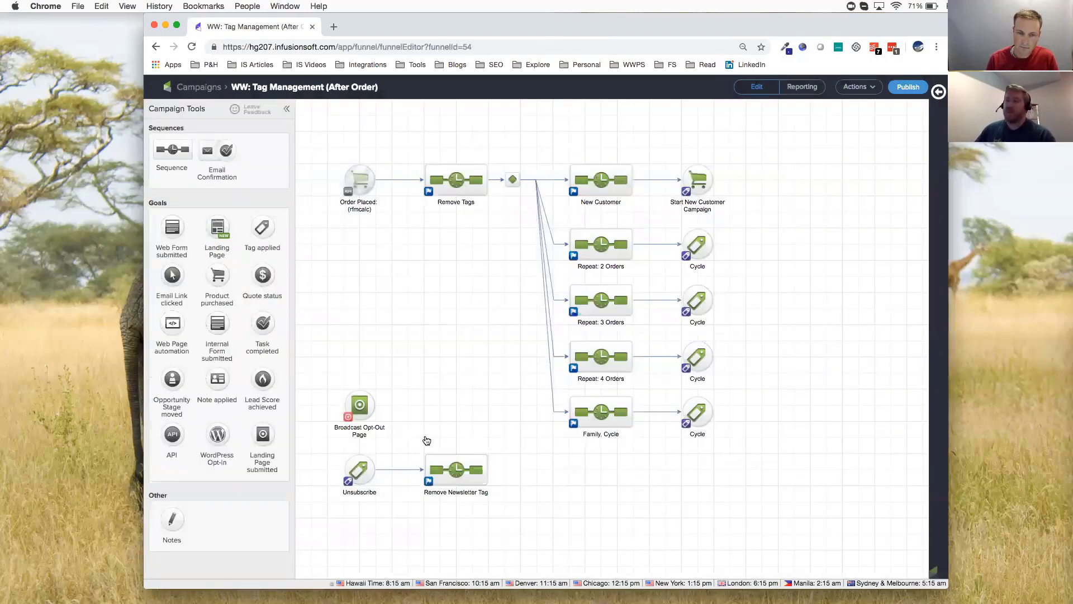
left_click(360, 182)
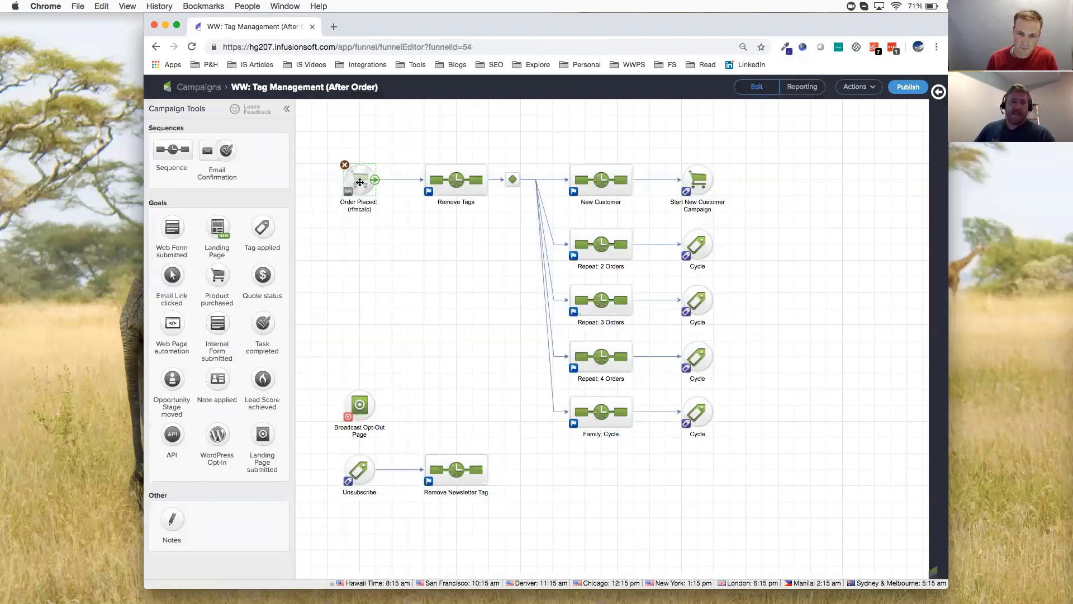
double_click(457, 201)
double_click(408, 147)
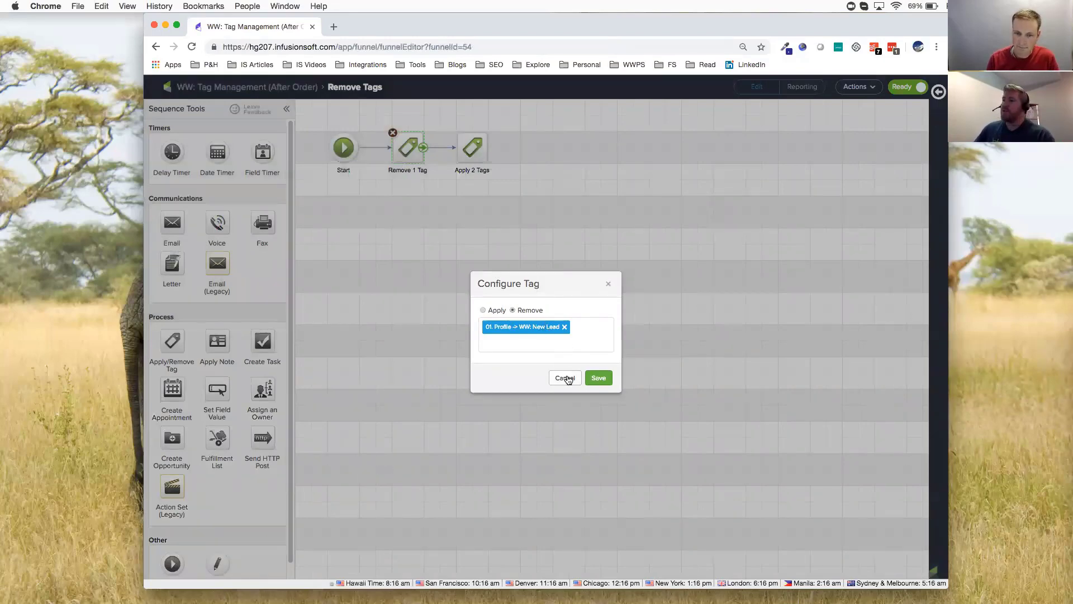
left_click(527, 249)
double_click(475, 152)
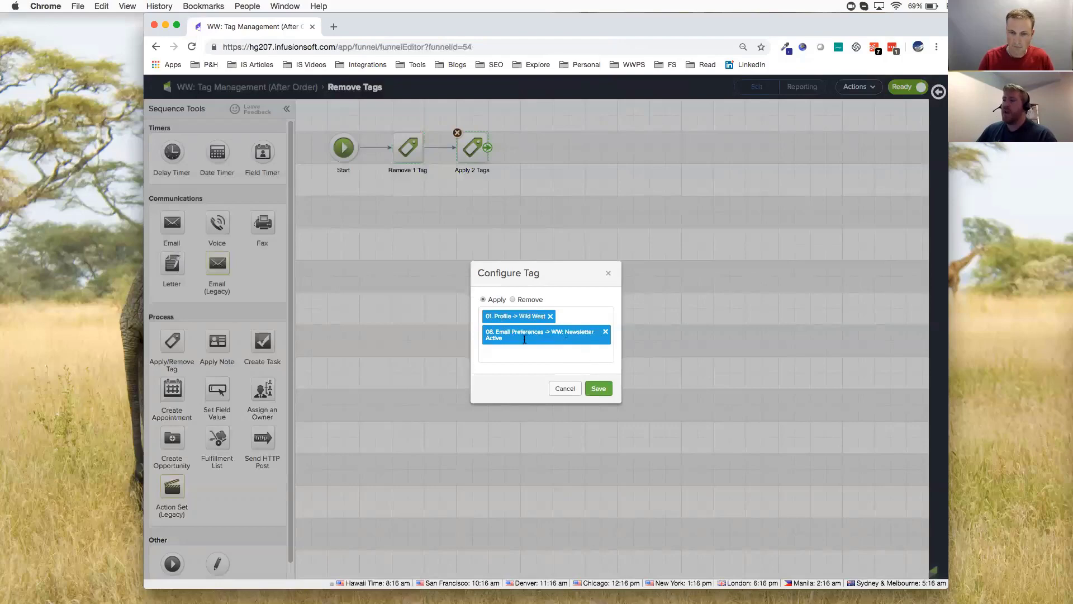
left_click(564, 390)
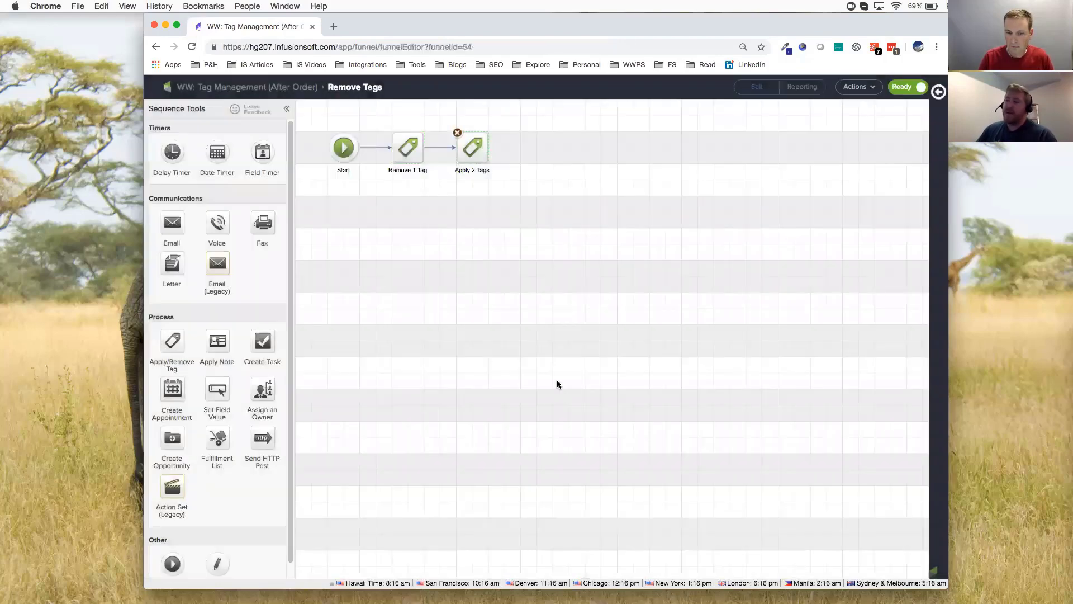
Return to the campaign map and inspect which tags the New Customer sequence applies, leaving the tag settings unsaved
left_click(227, 92)
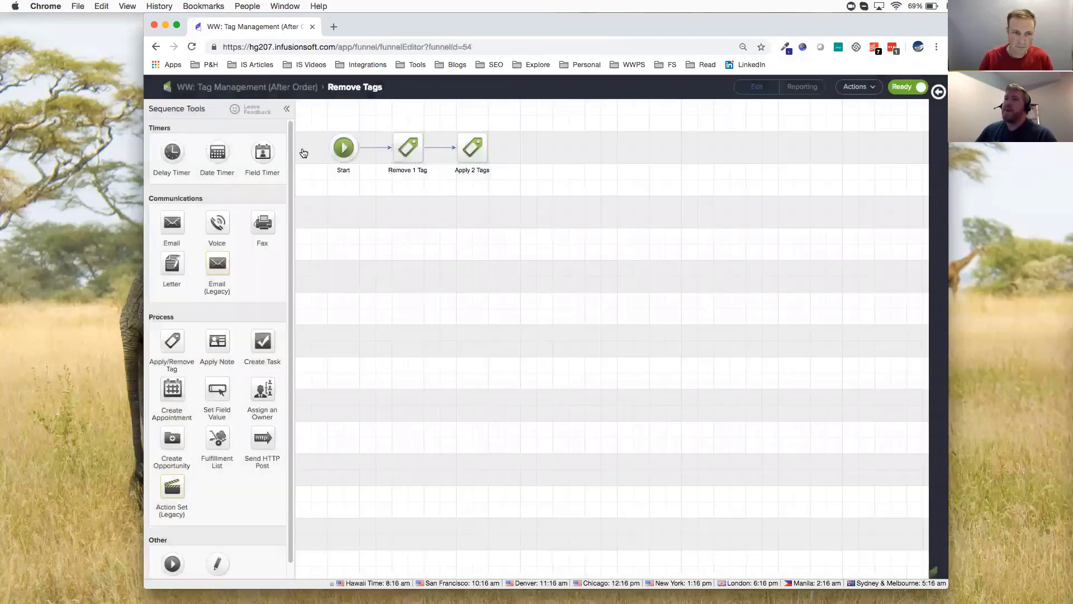
left_click(606, 180)
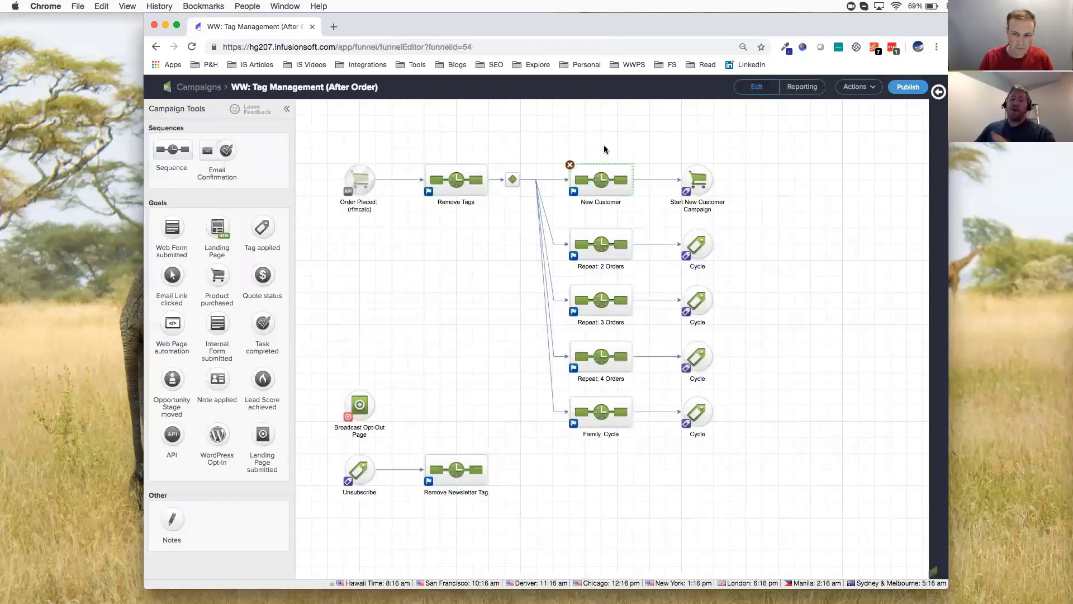
left_click(566, 156)
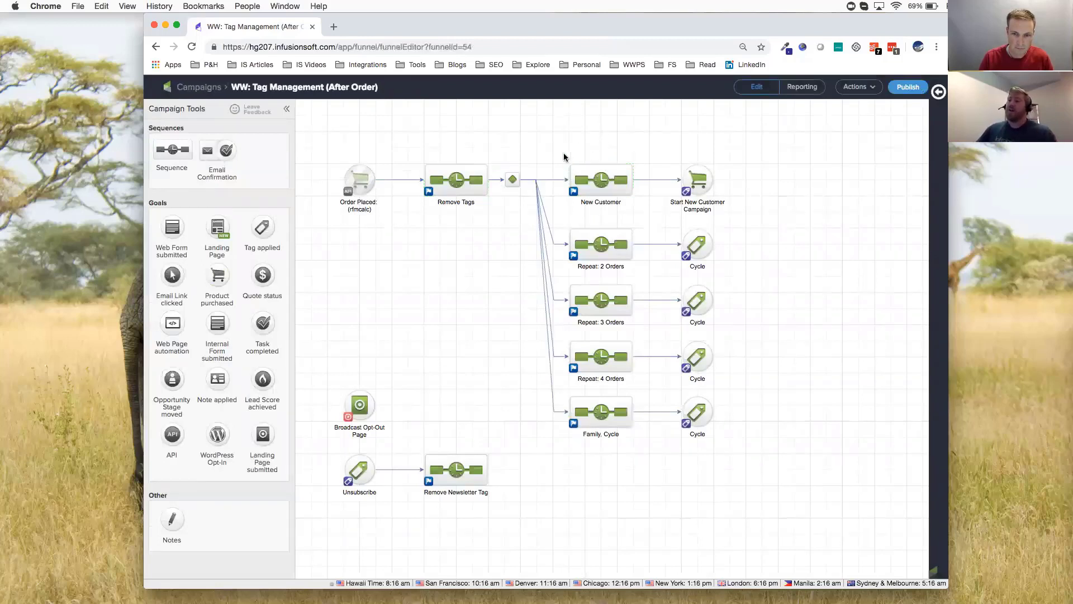
left_click_drag(556, 157, 765, 218)
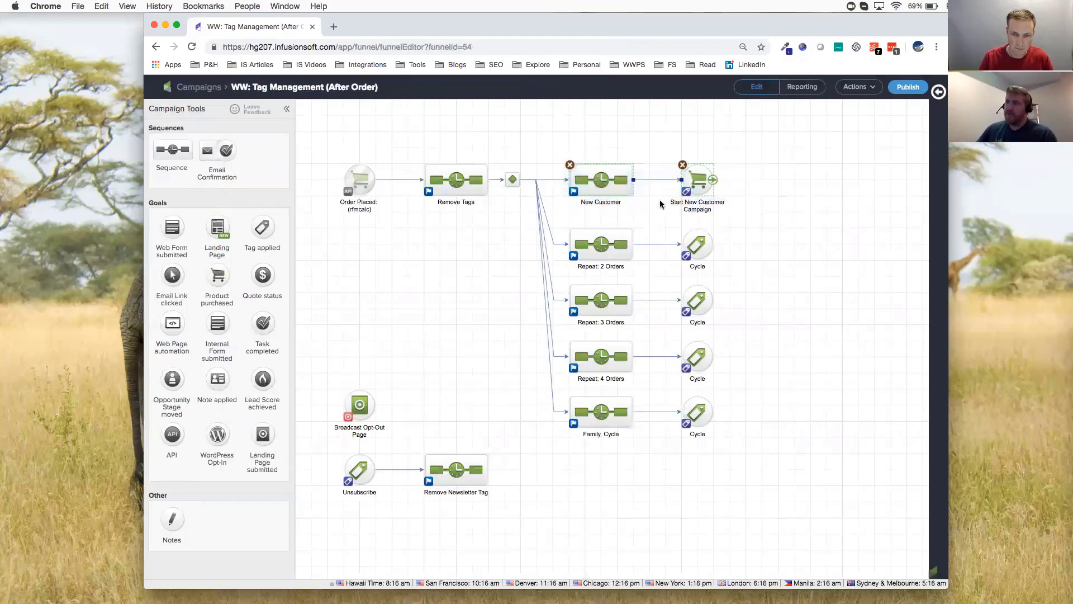
left_click(600, 180)
double_click(600, 181)
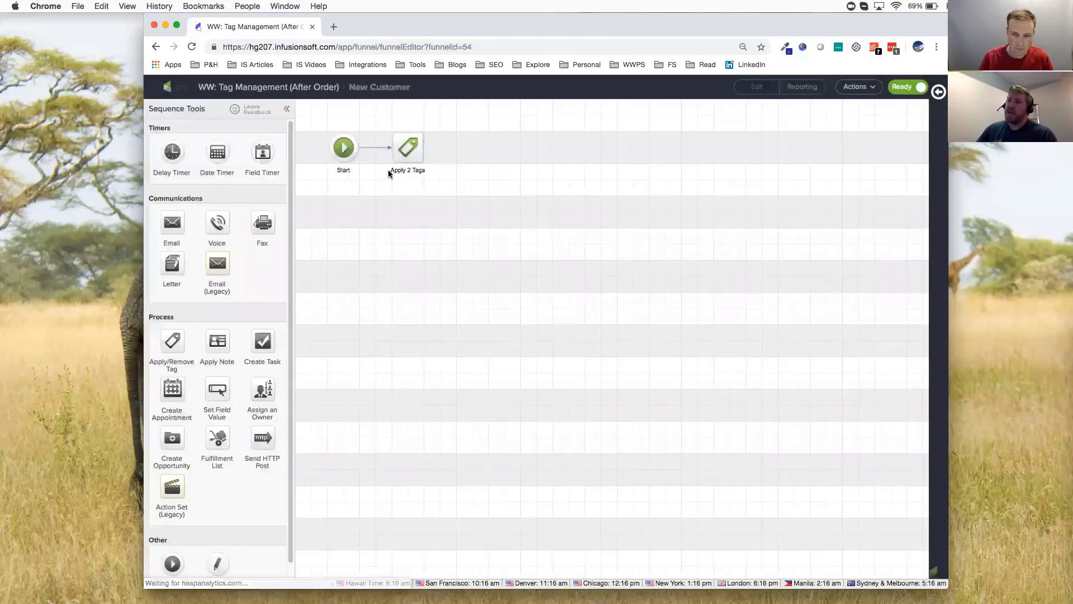
left_click(410, 149)
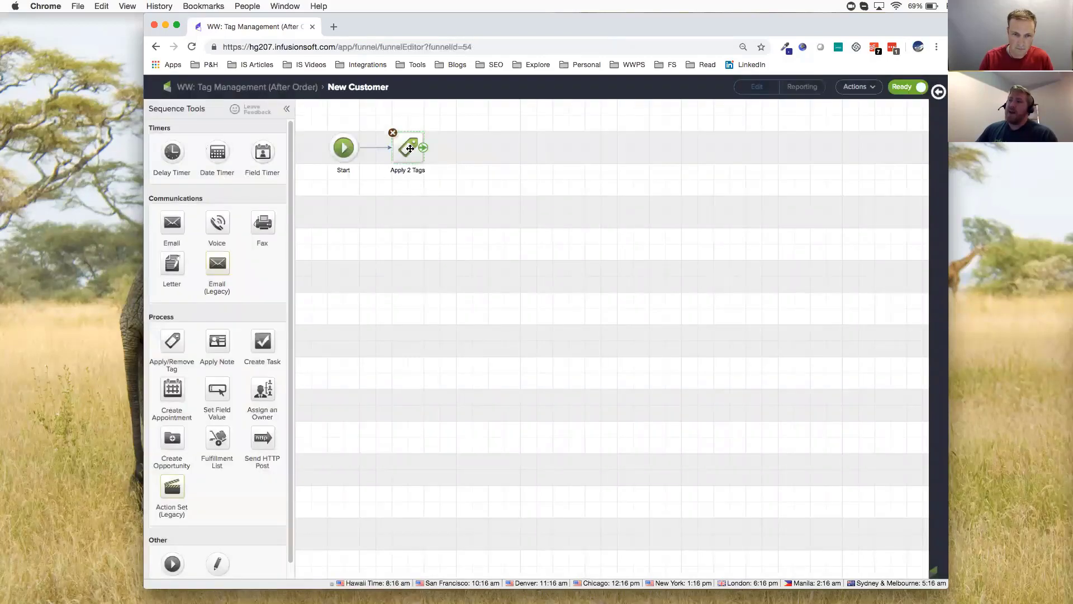
double_click(410, 149)
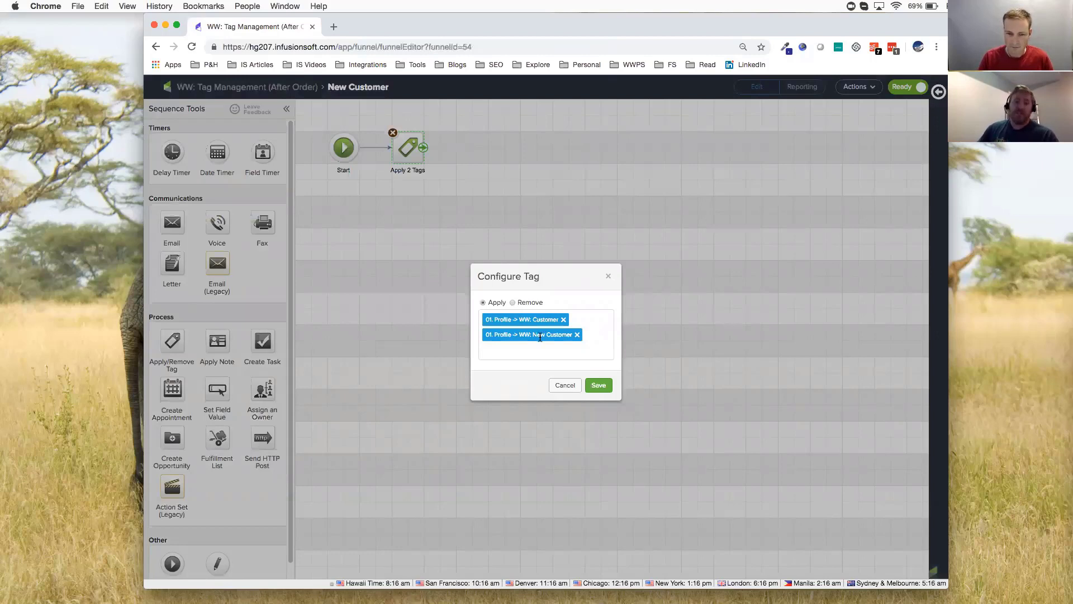
left_click(558, 387)
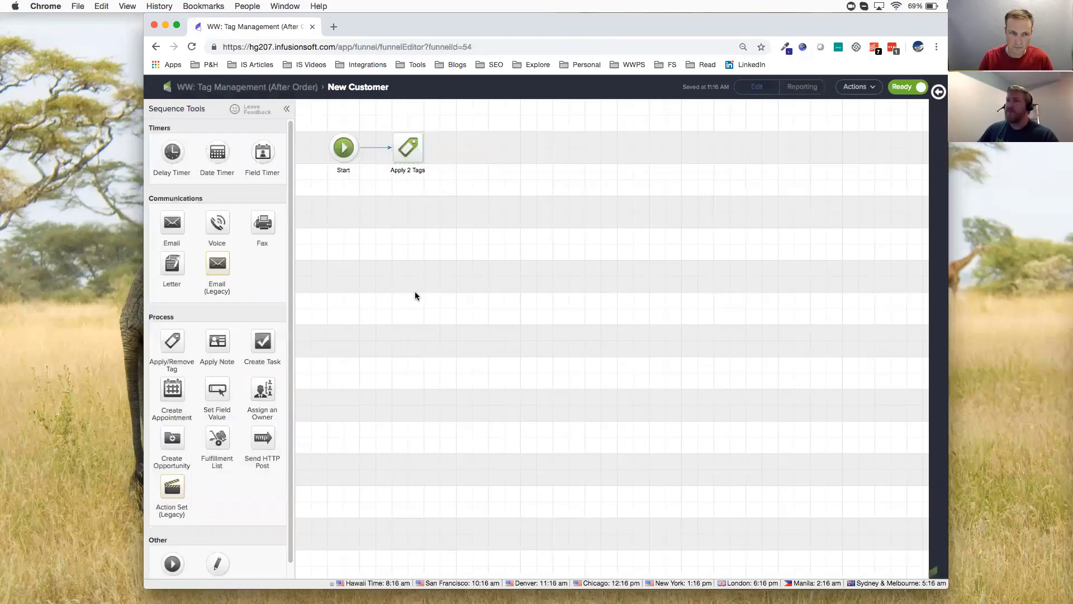
Go back to the campaign map and check which tag achieves the Start New Customer Campaign goal
left_click(250, 88)
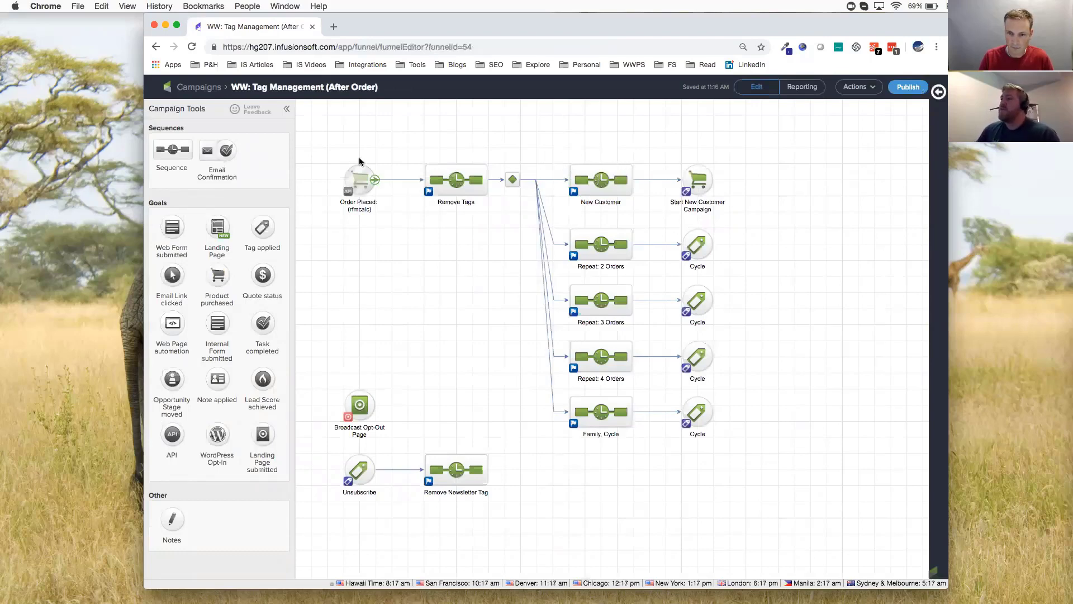
left_click(358, 177)
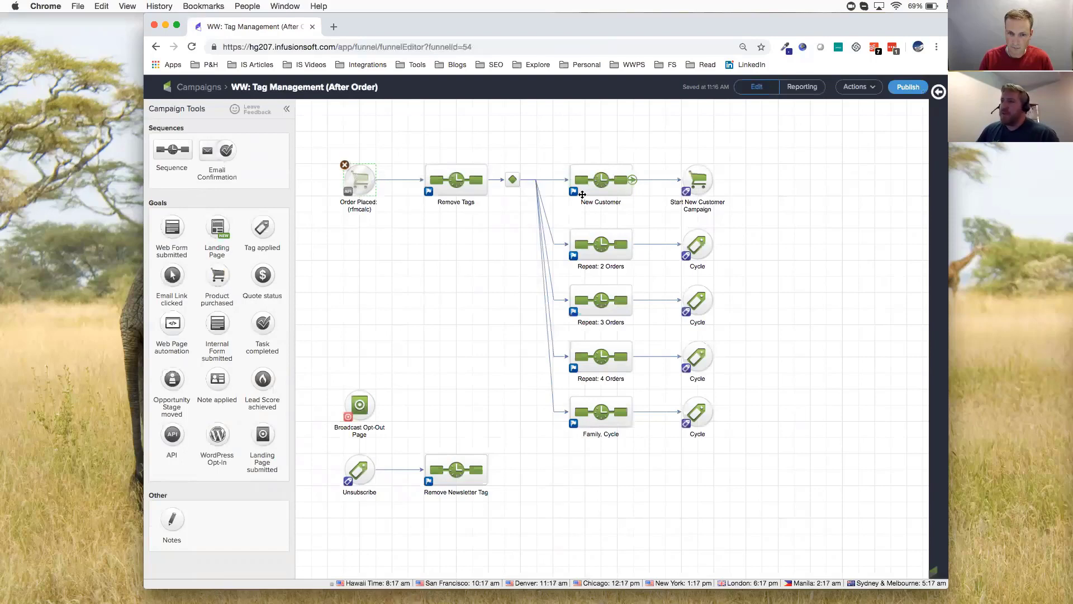
left_click(600, 181)
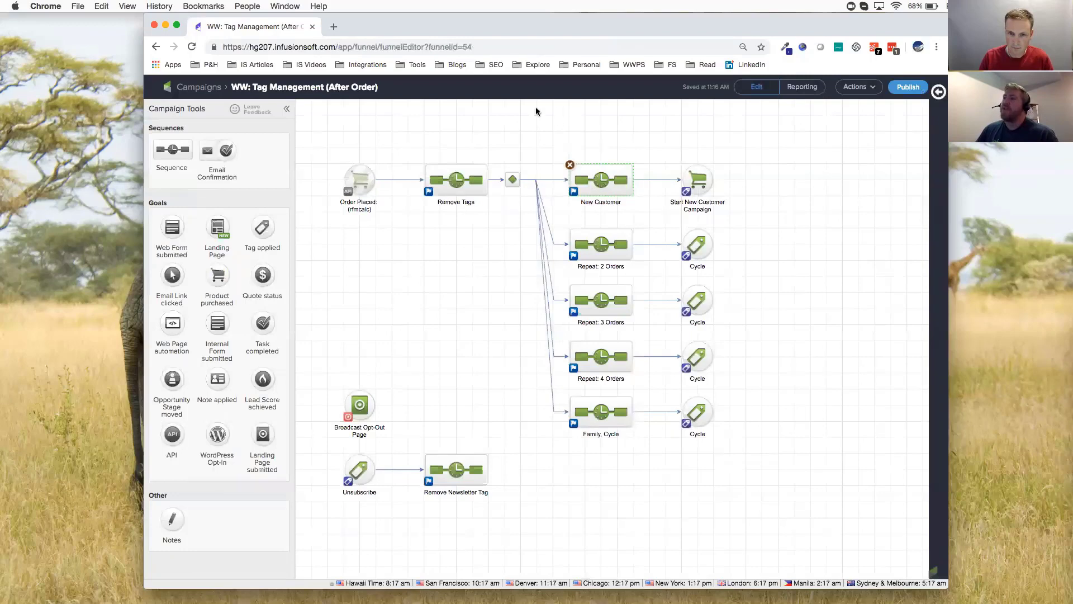
left_click(363, 179)
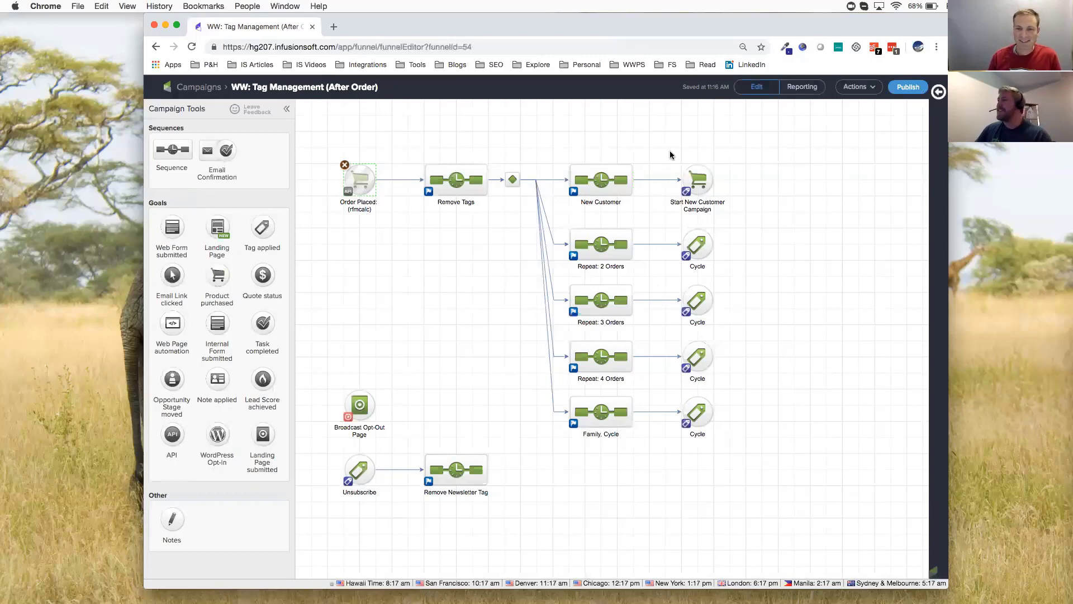
left_click(696, 179)
double_click(696, 179)
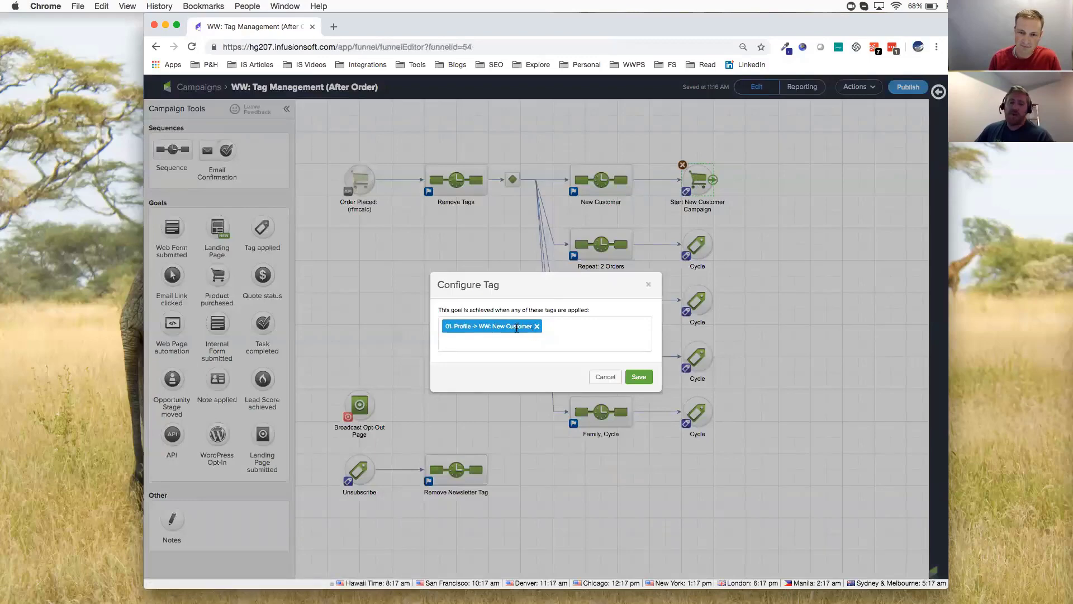
left_click(598, 377)
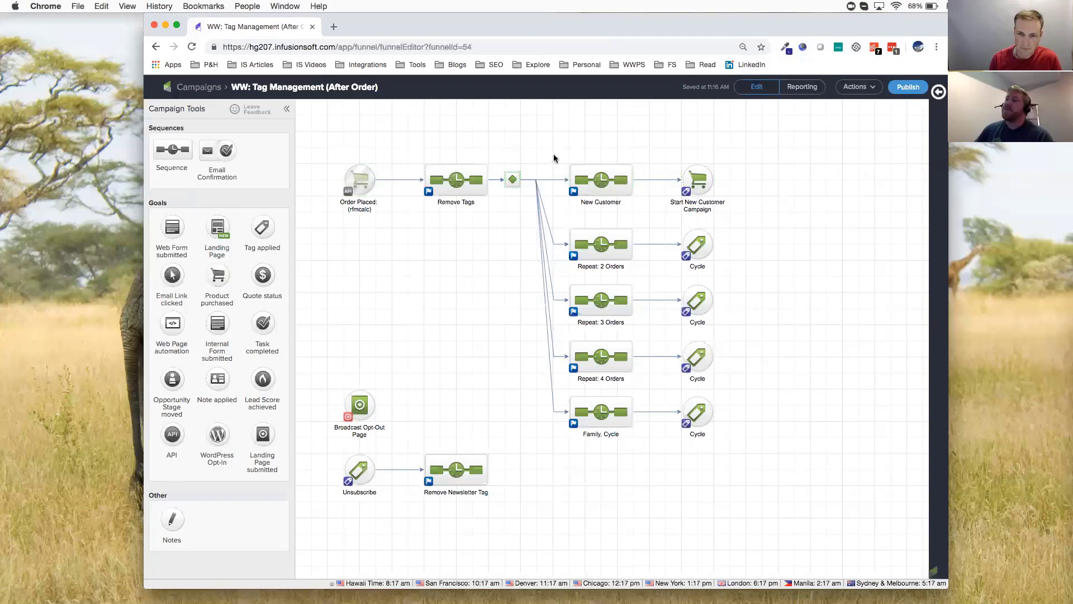
Open the Repeat: 2 Orders sequence and inspect the tags its remove and apply steps use
left_click_drag(553, 153, 651, 217)
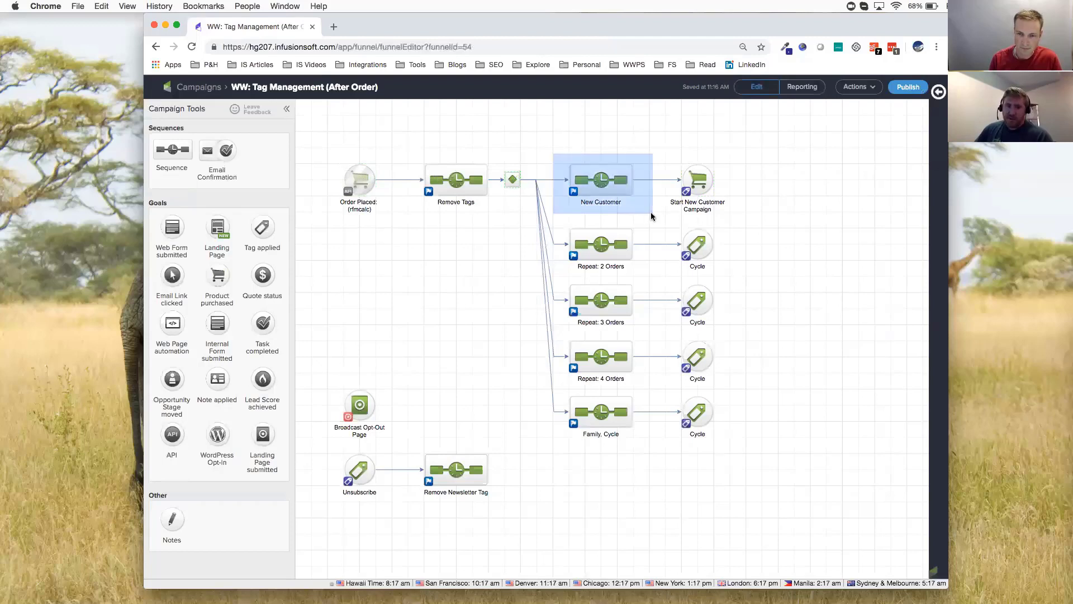
left_click_drag(652, 217, 652, 217)
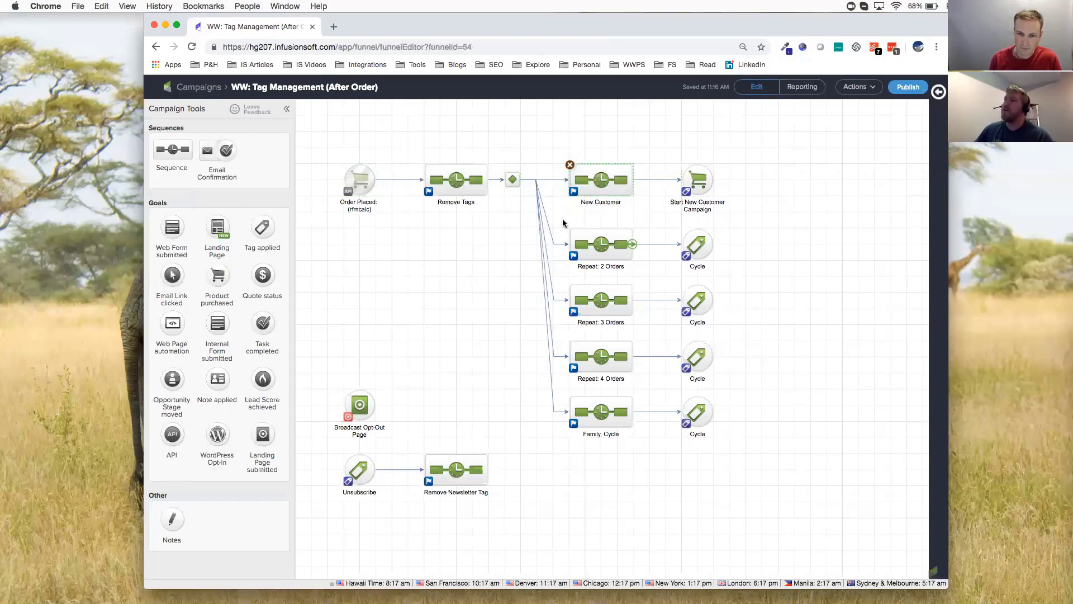
left_click_drag(562, 221, 641, 282)
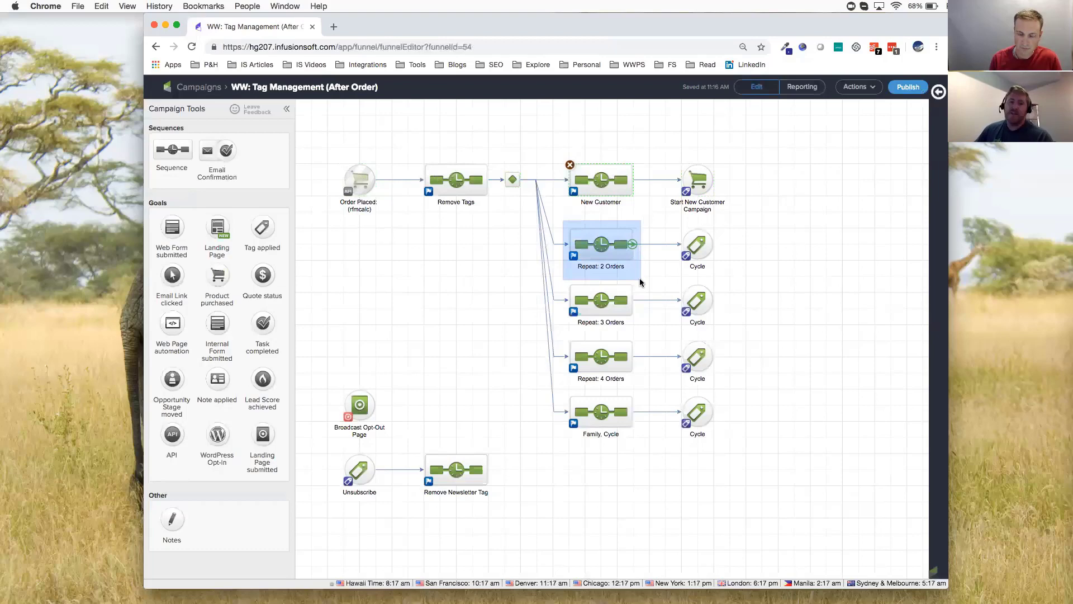
left_click_drag(639, 277, 639, 277)
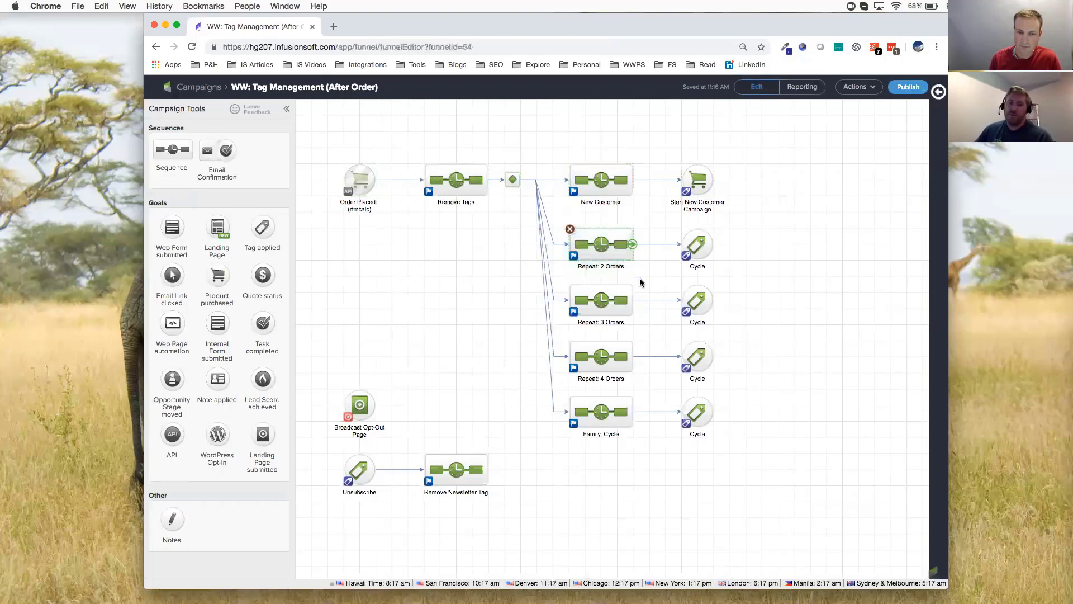
double_click(601, 243)
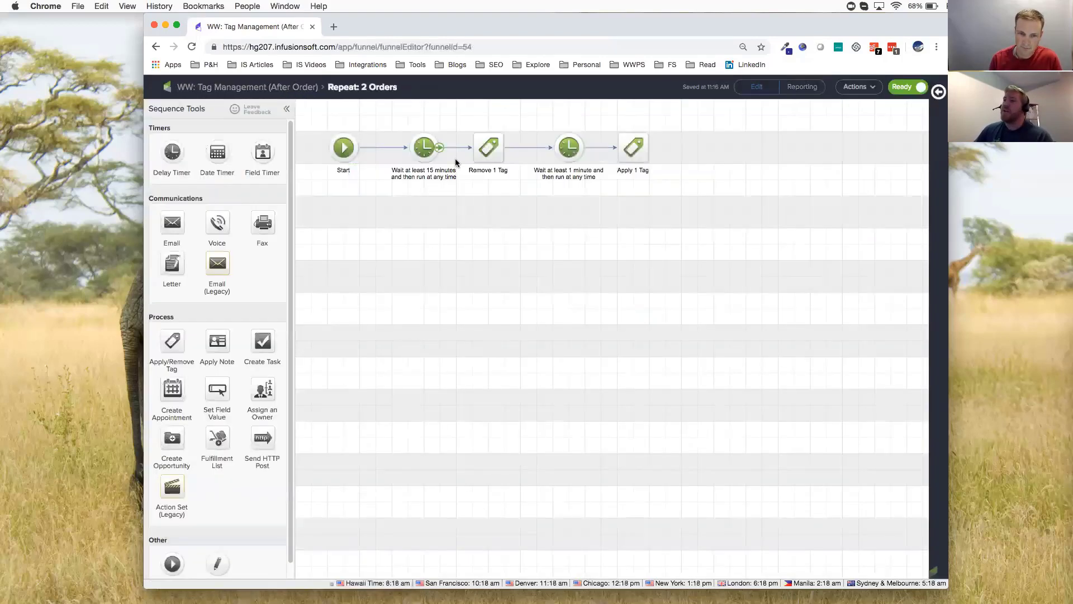
double_click(491, 151)
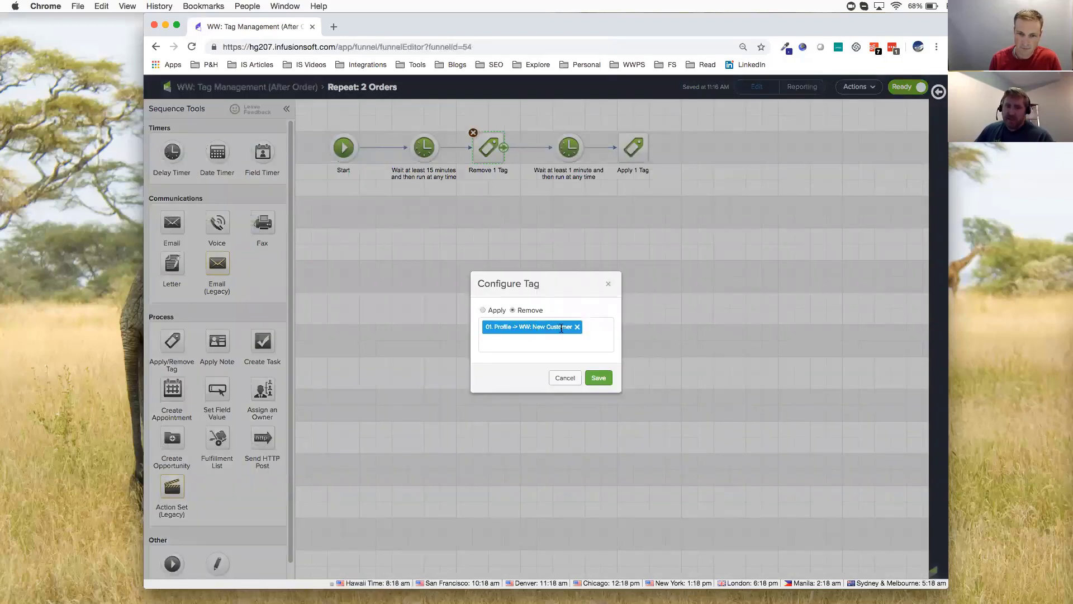
left_click(565, 377)
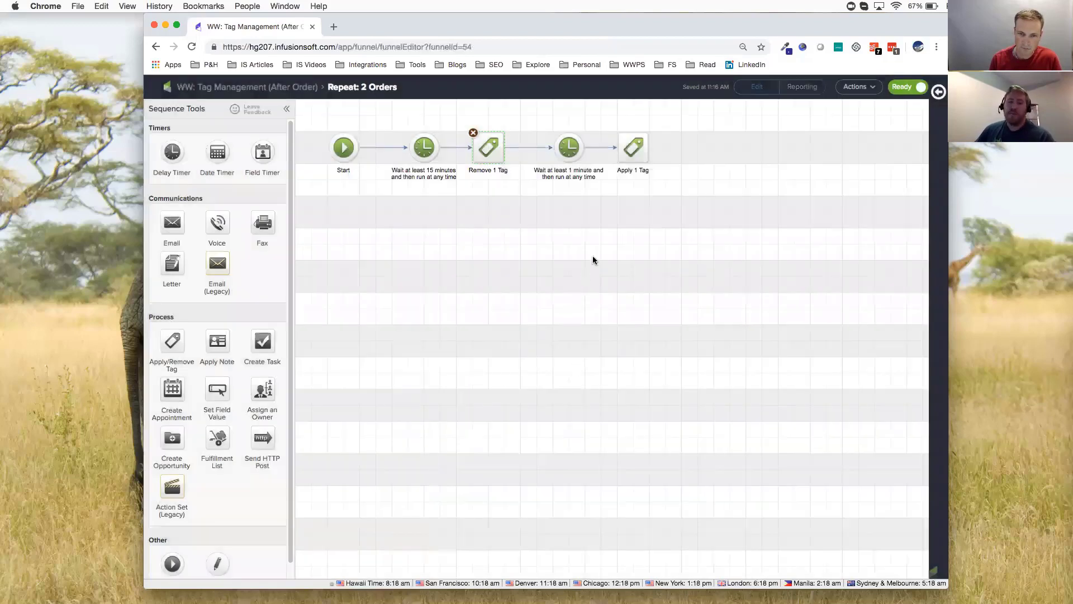
double_click(629, 150)
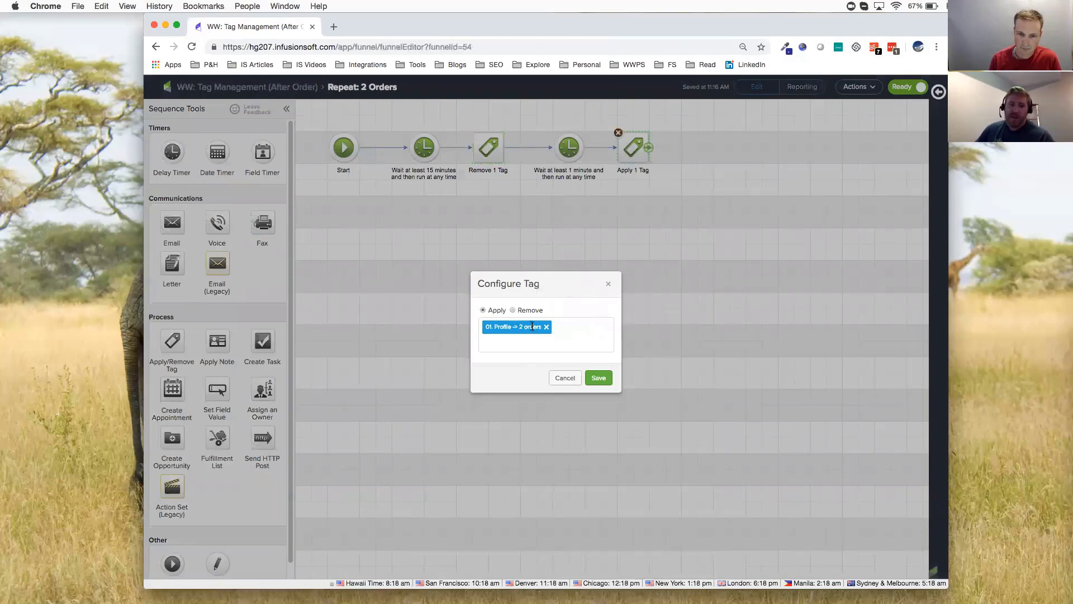
left_click(560, 379)
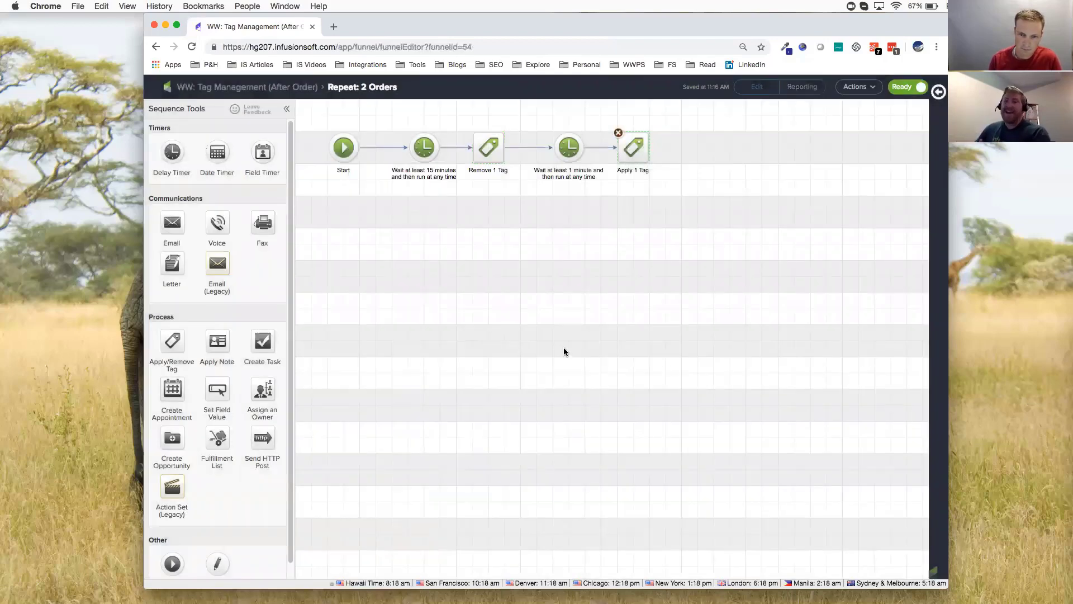
Return to the campaign map and check which tag achieves the Cycle goal following Repeat: 2 Orders
left_click(240, 88)
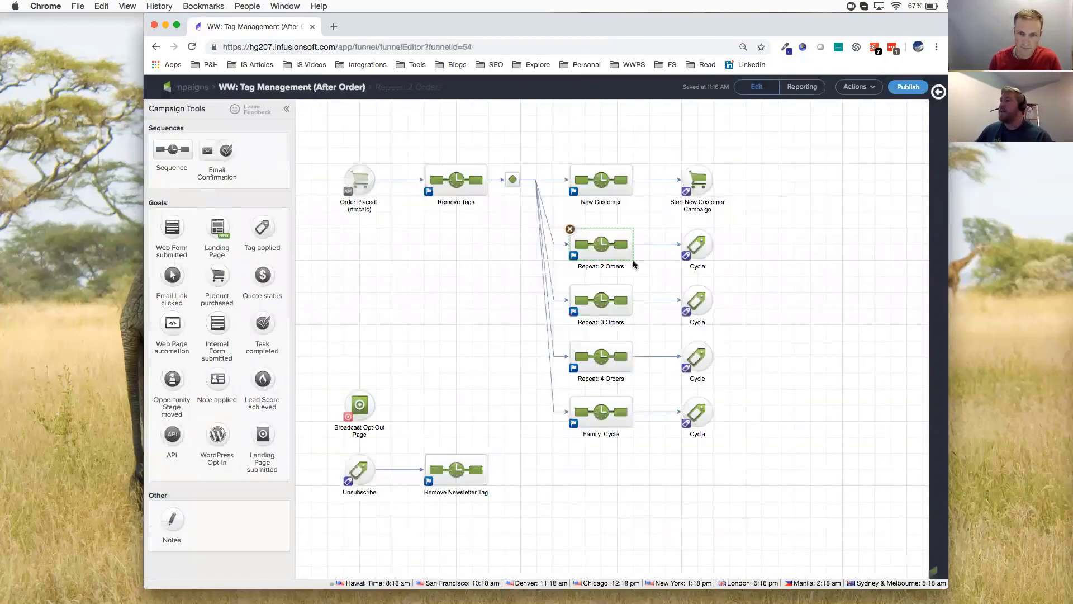
double_click(692, 244)
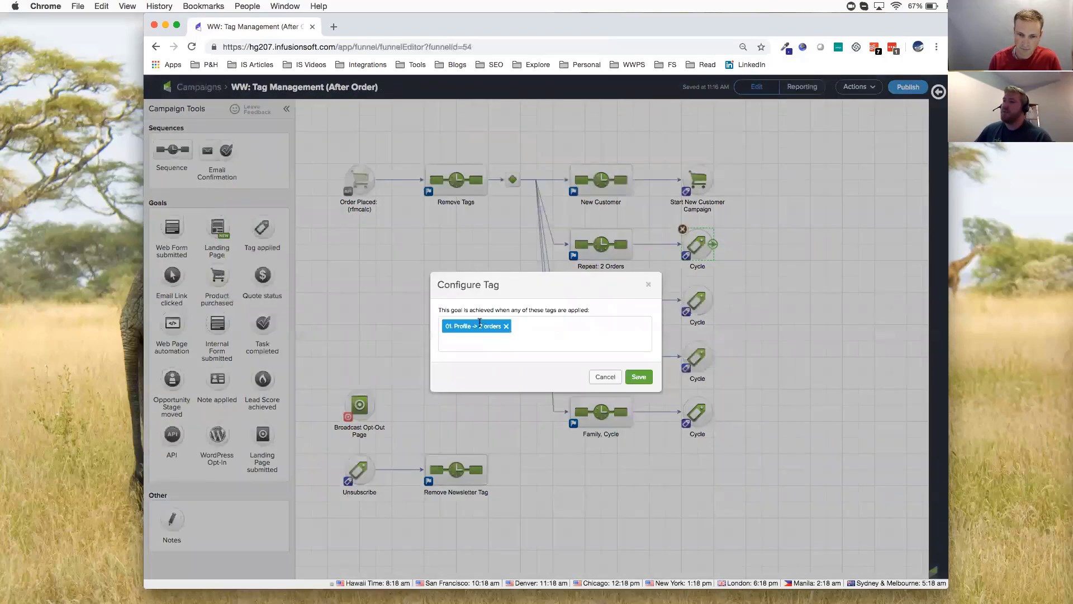
left_click(598, 377)
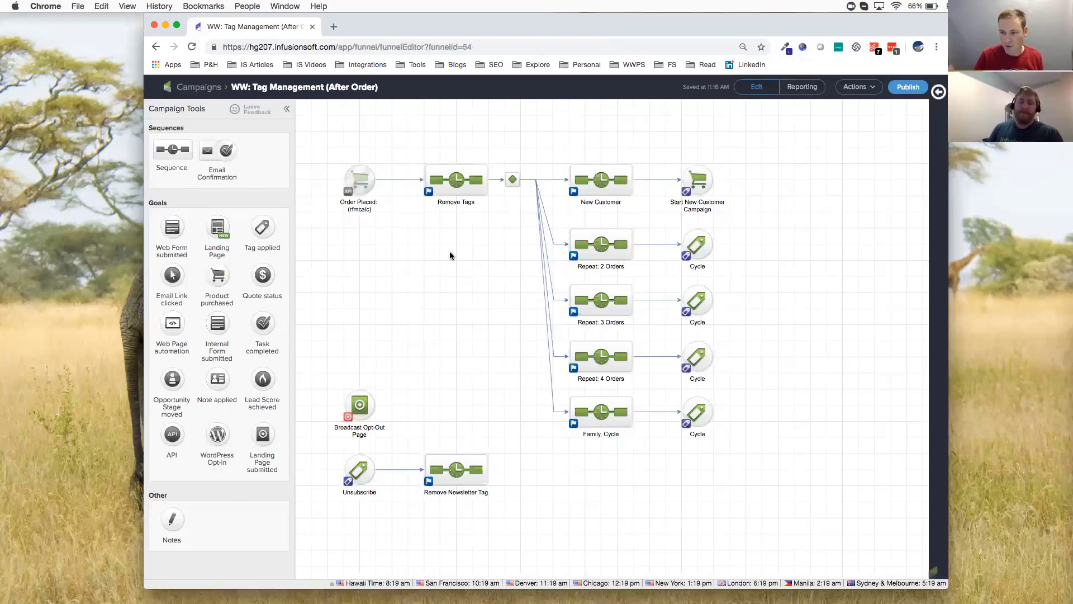
Open the decision diamond after Remove Tags and examine the routing rules for Repeat: 2 Orders and New Customer
double_click(512, 180)
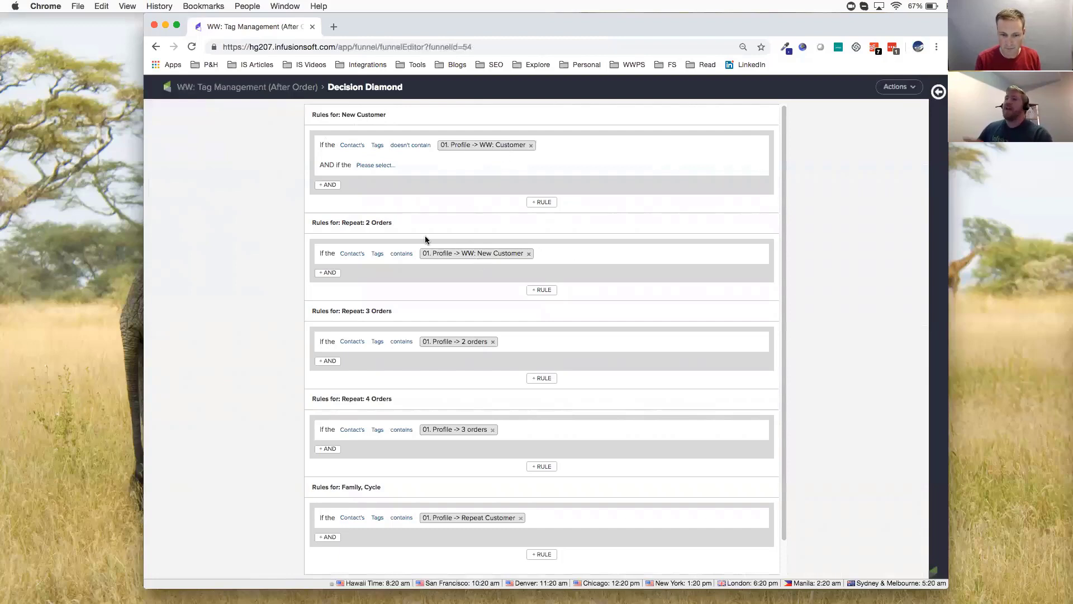
double_click(381, 222)
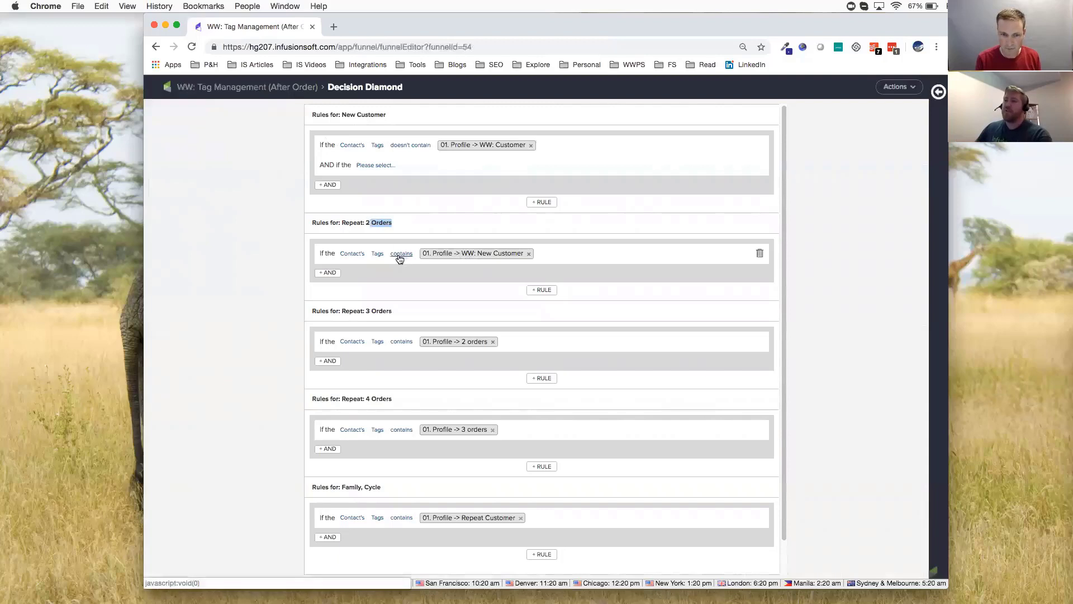
mouse_move(464, 251)
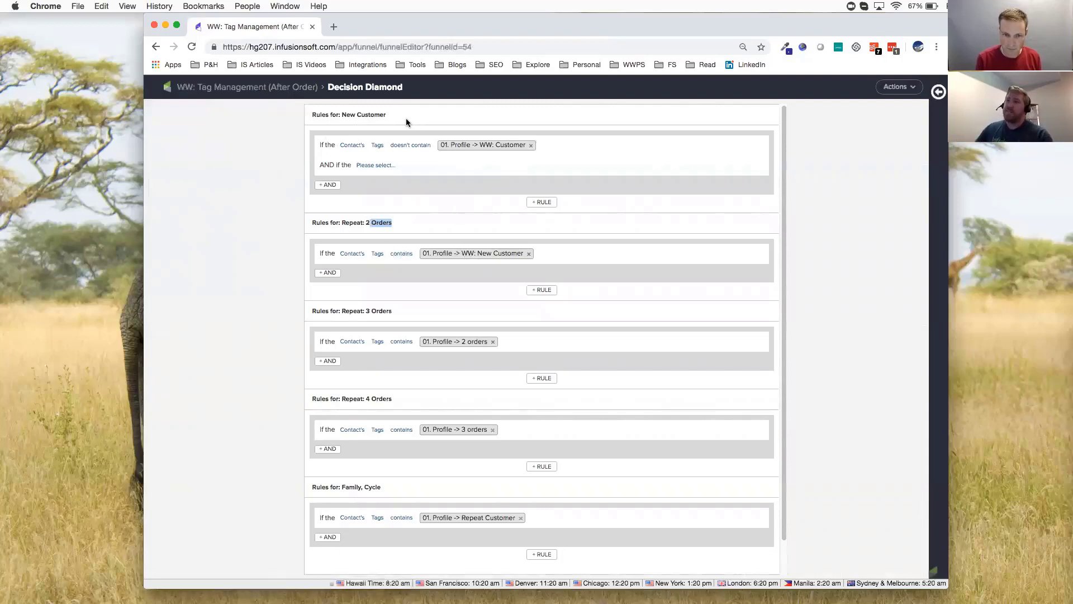
left_click_drag(386, 114, 341, 114)
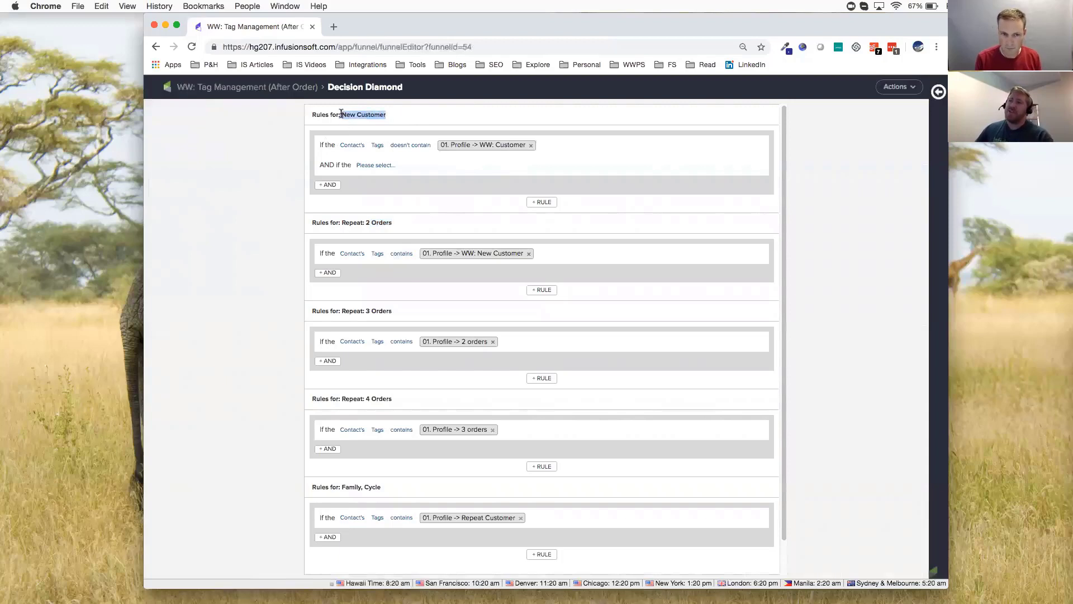
Finish checking the Repeat: 2 Orders rule and open the WW: Lead -> Customer -> Repeat Customer campaign from the campaigns list
left_click_drag(393, 222, 356, 223)
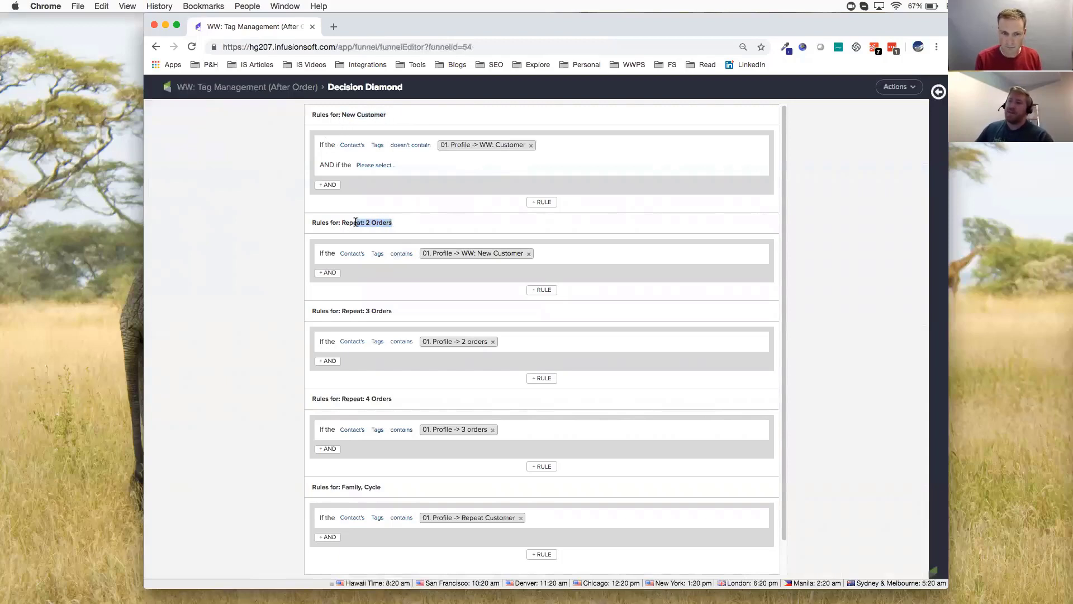
left_click(204, 174)
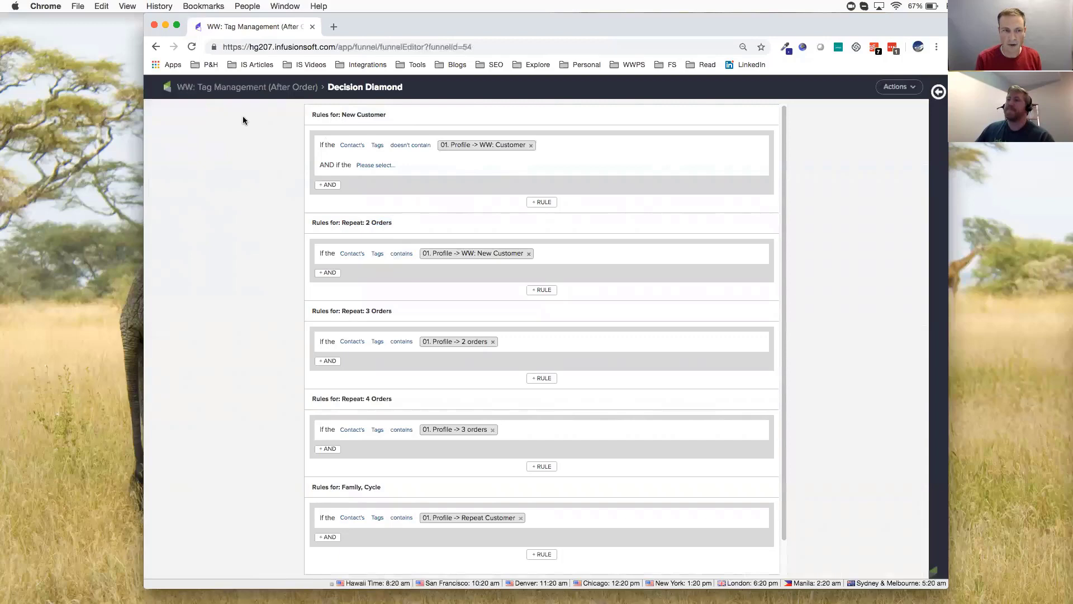
left_click(259, 88)
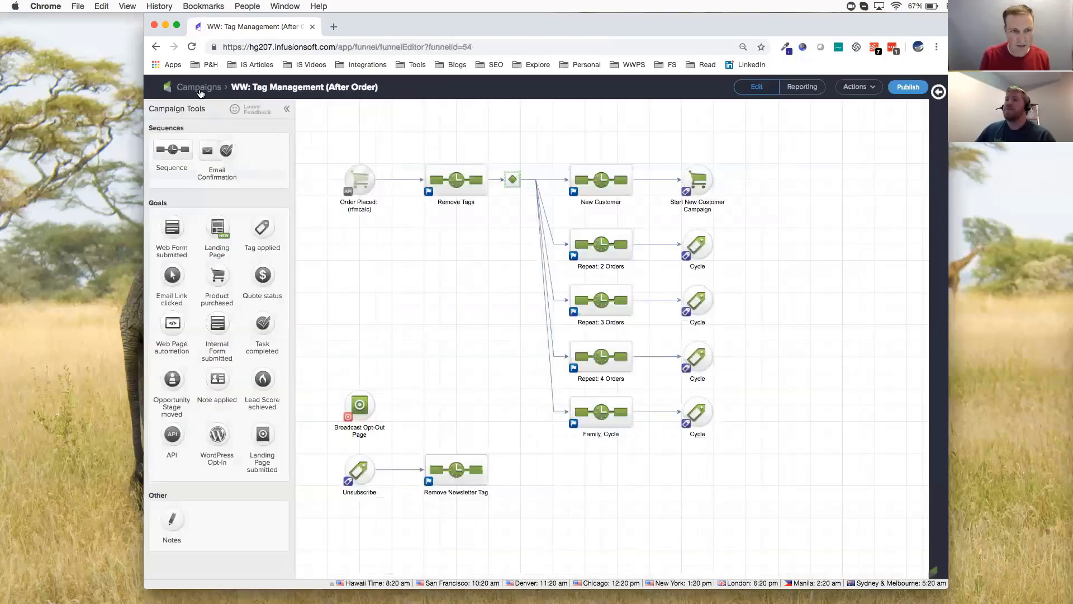
left_click(199, 88)
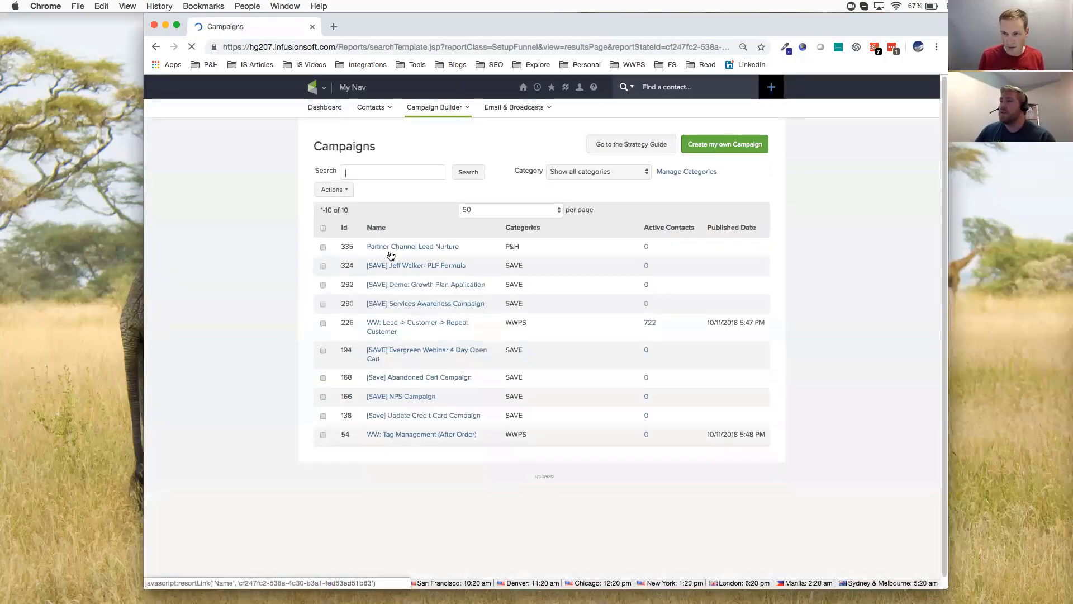
left_click(447, 327)
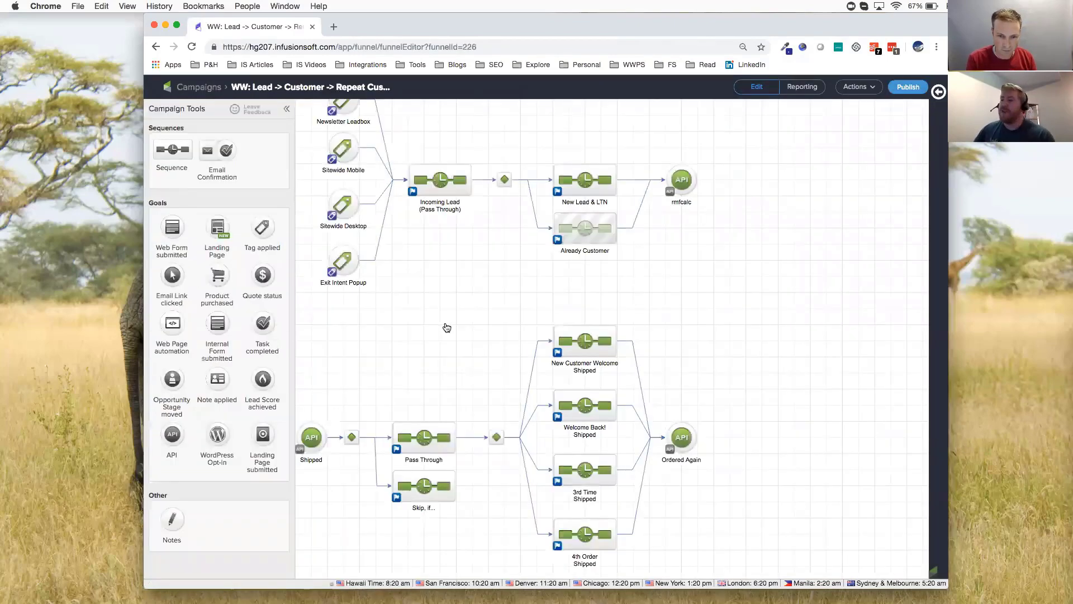
Examine the lead intake flow from the Newsletter Leadbox, Sitewide Mobile, Sitewide Desktop and Exit Intent Popup goals to the rmfcalc goal
key("super+minus")
key("super+minus")
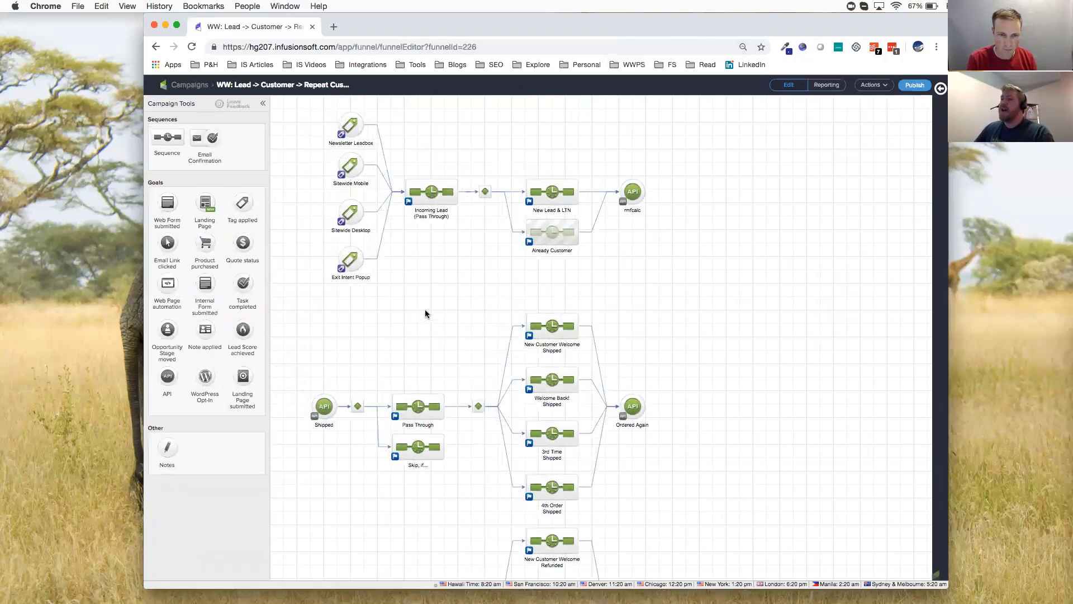
left_click_drag(306, 103, 687, 301)
left_click(410, 295)
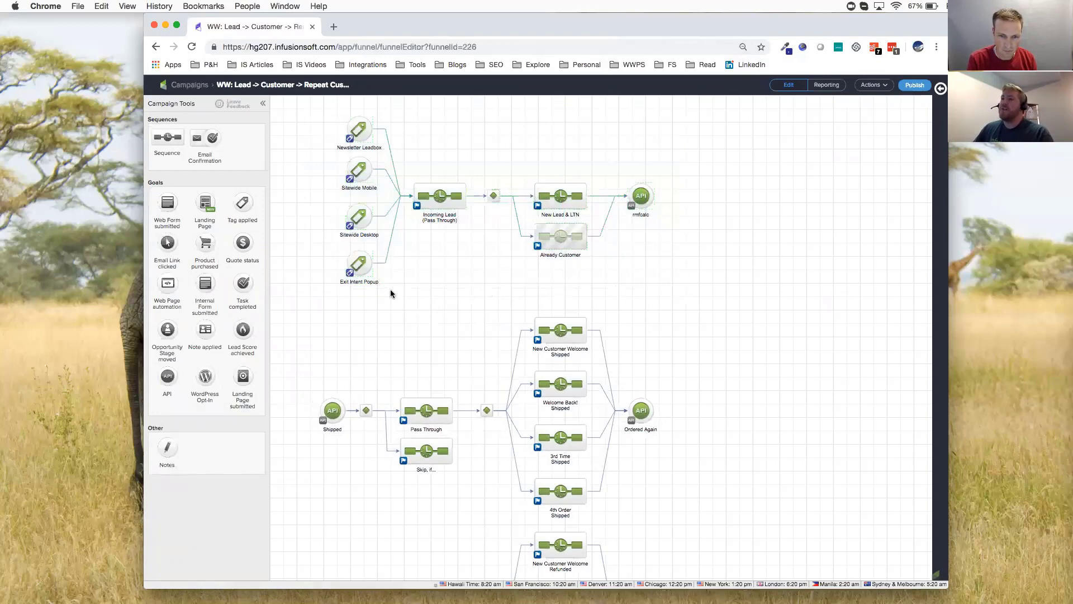
left_click_drag(380, 296, 337, 106)
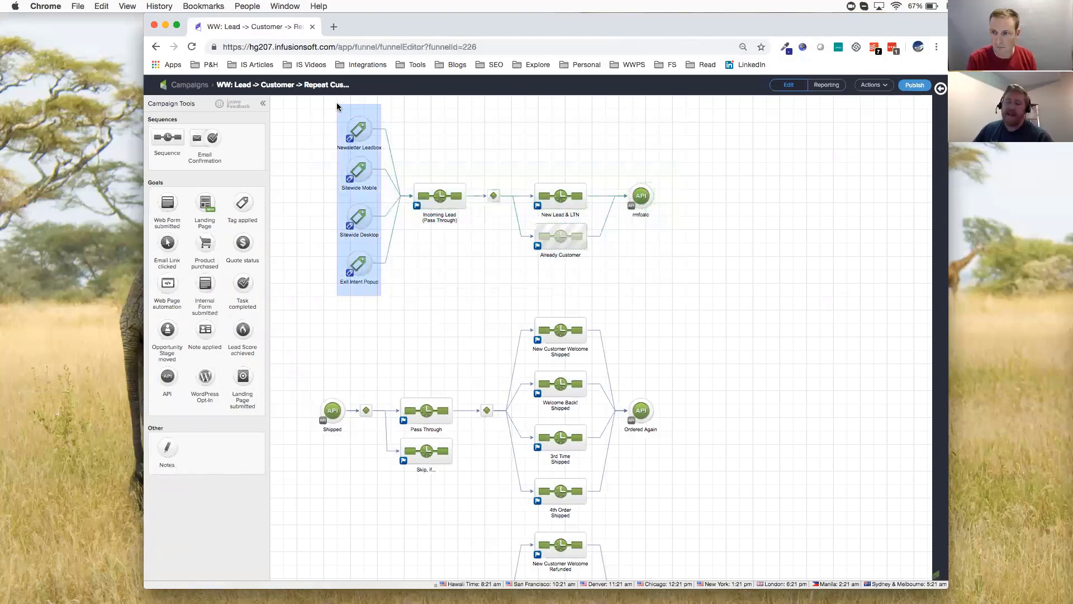
left_click_drag(337, 106, 337, 106)
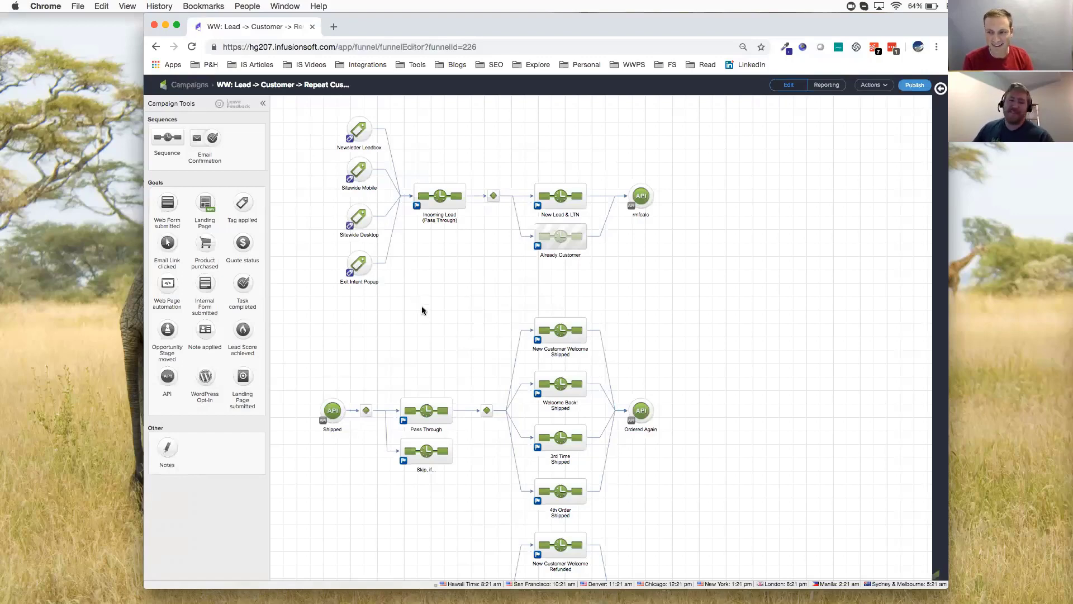
Examine the Shipped and Refunded API goals and the order-based follow-up sequences that branch from them
left_click_drag(429, 345, 457, 212)
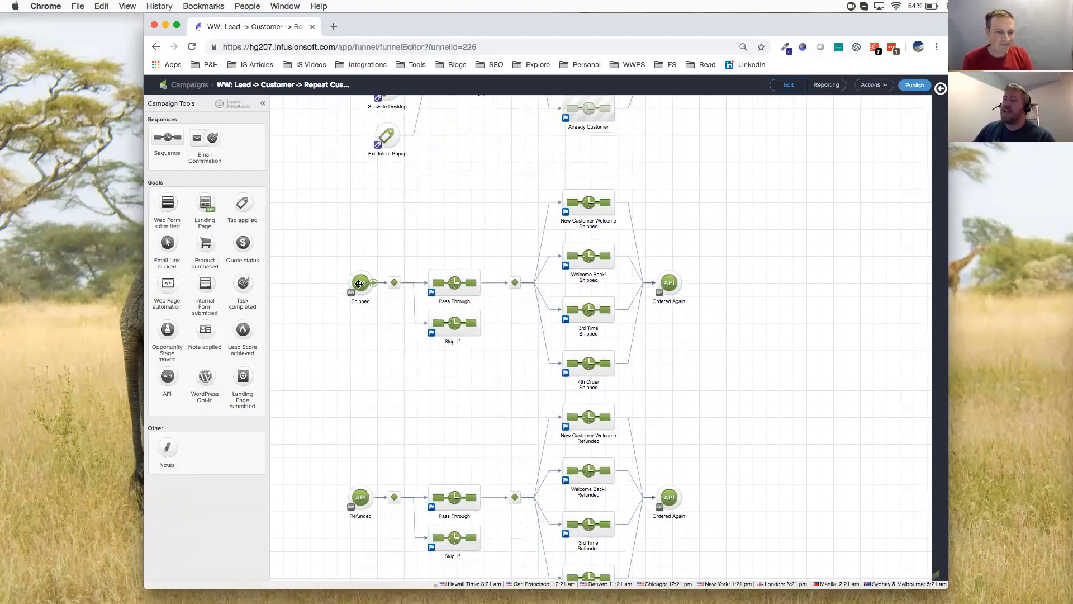
left_click(361, 284)
left_click(363, 490)
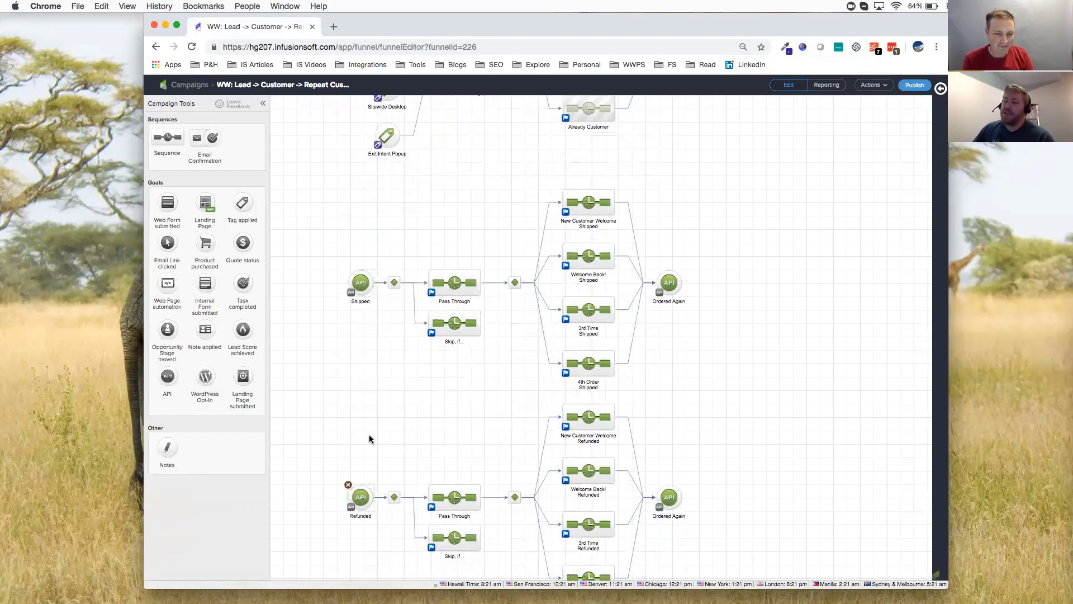
left_click(361, 282)
left_click(344, 386)
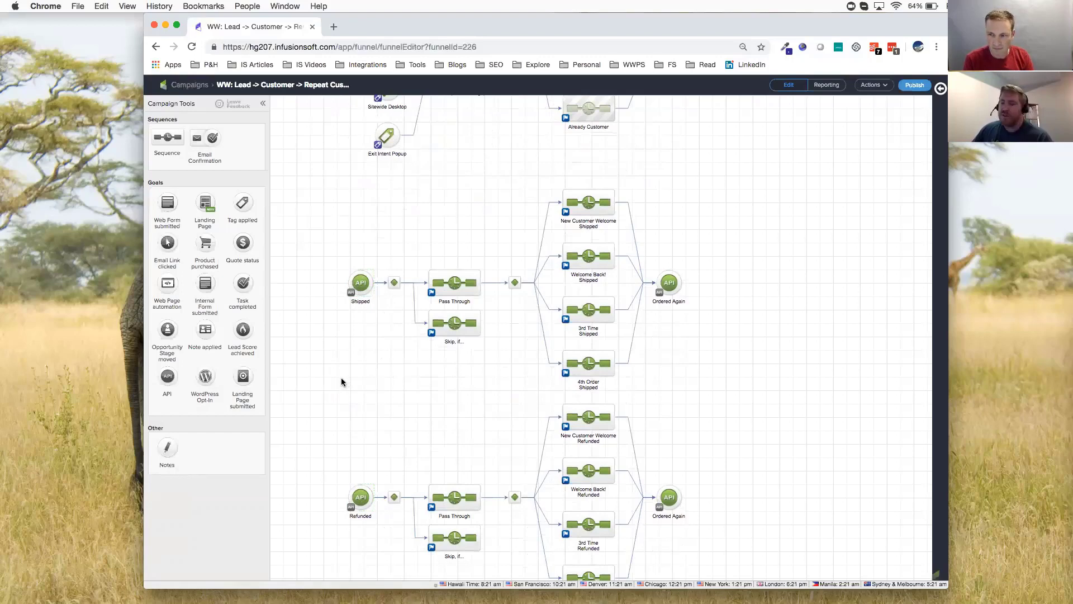
left_click_drag(480, 425, 493, 373)
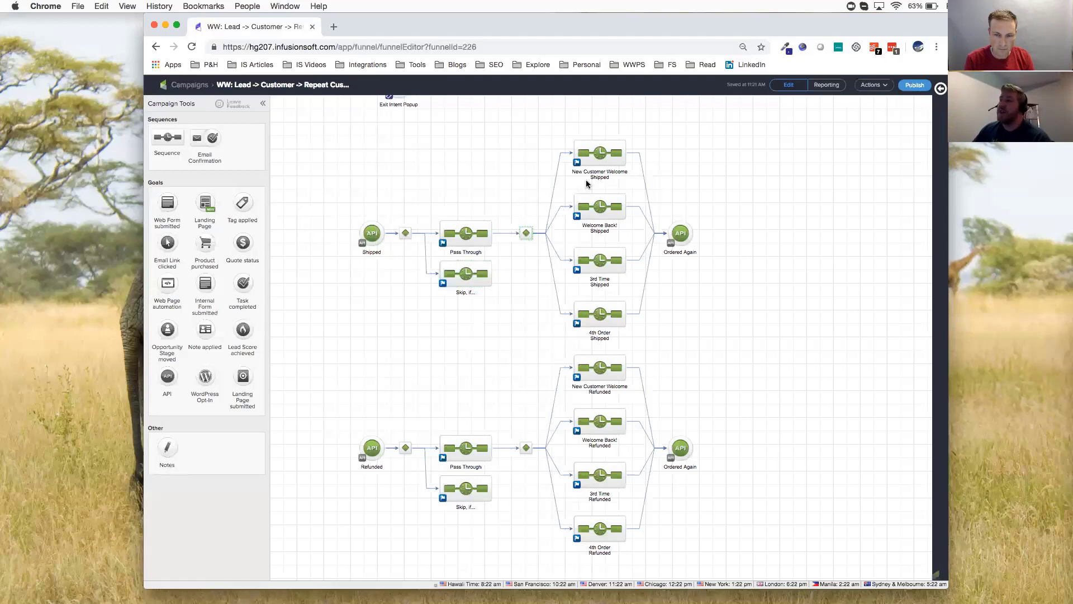
left_click_drag(564, 131, 617, 271)
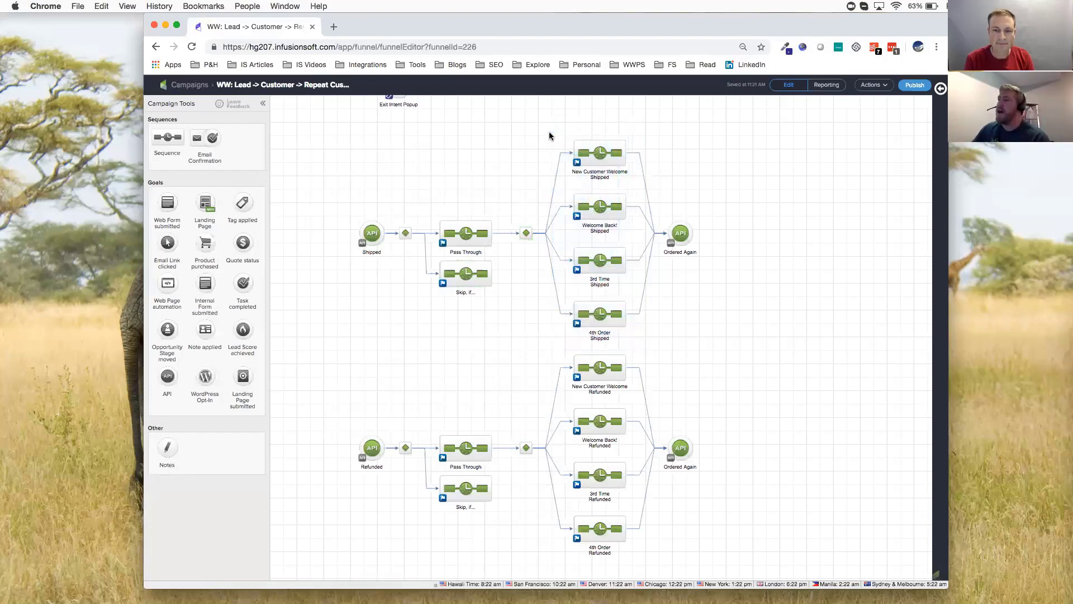
Read the coupon offer in the Thanks! email of the New Customer Welcome Shipped sequence and return to the campaign map
double_click(599, 151)
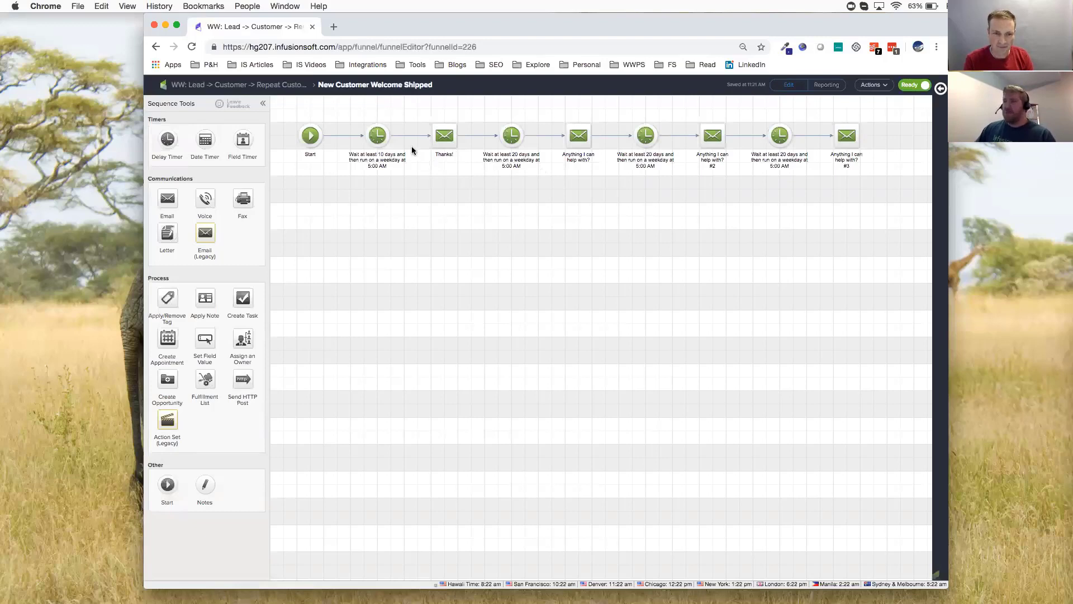
double_click(445, 135)
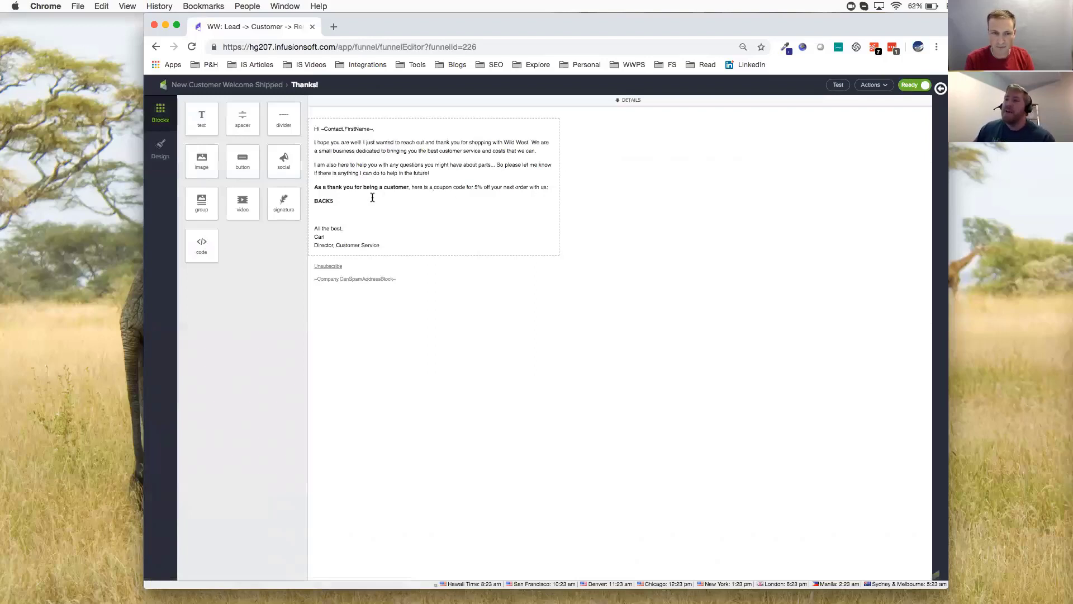
left_click_drag(352, 201, 313, 228)
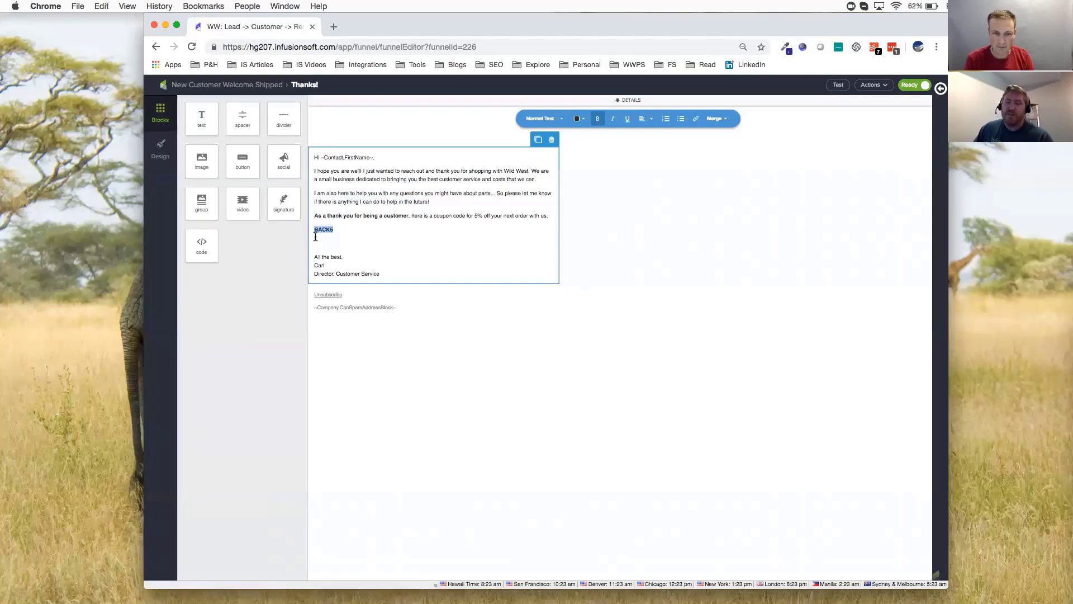
left_click(590, 233)
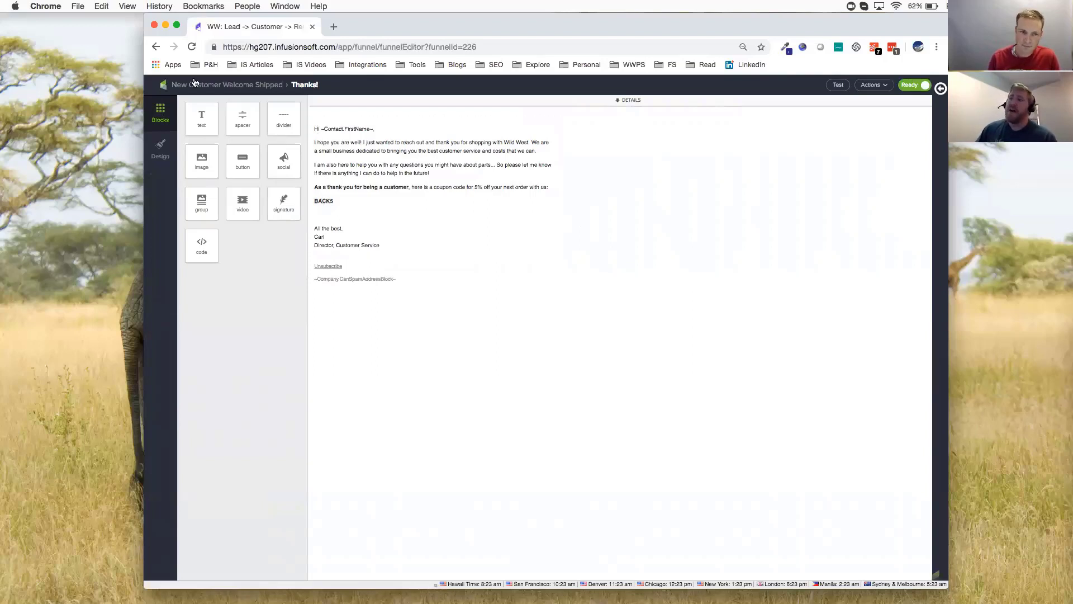
left_click(222, 85)
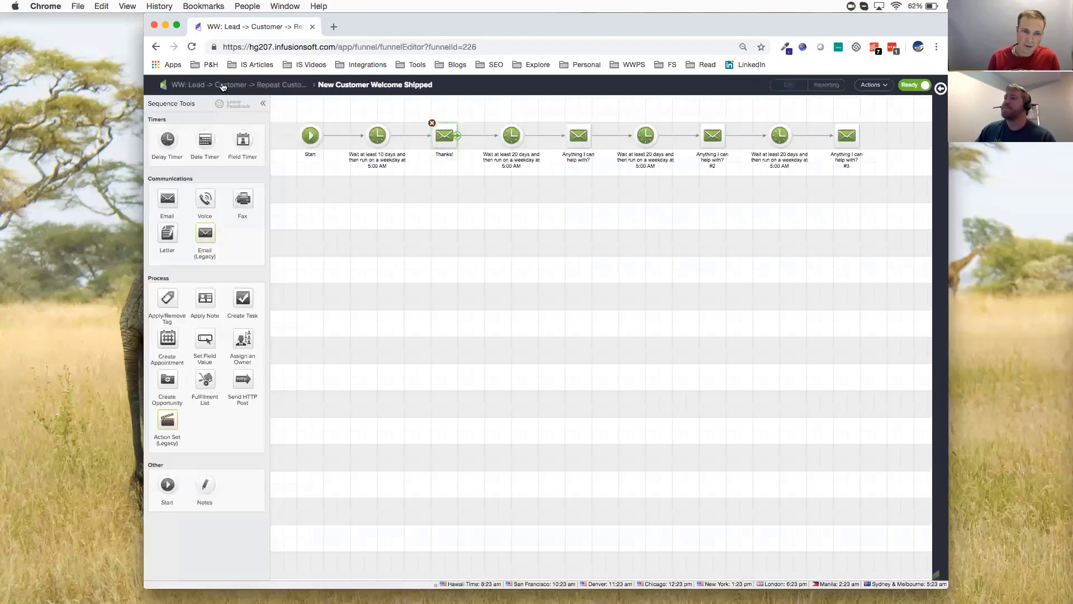
left_click(222, 85)
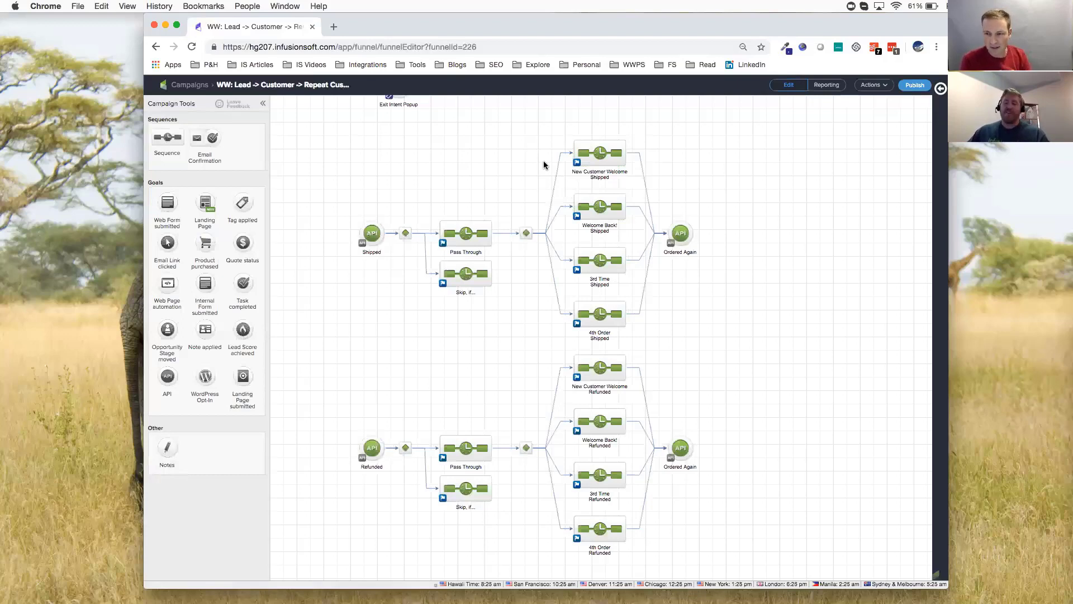
Read the Added $5 to your account email in the Welcome Back! Shipped sequence and return to the campaign map
double_click(596, 205)
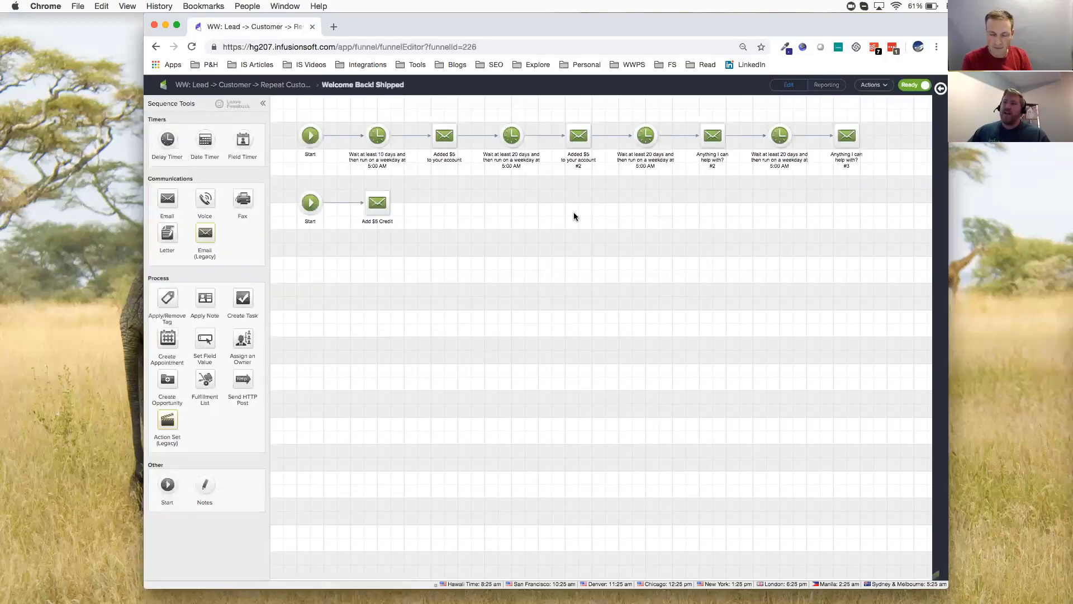
double_click(445, 136)
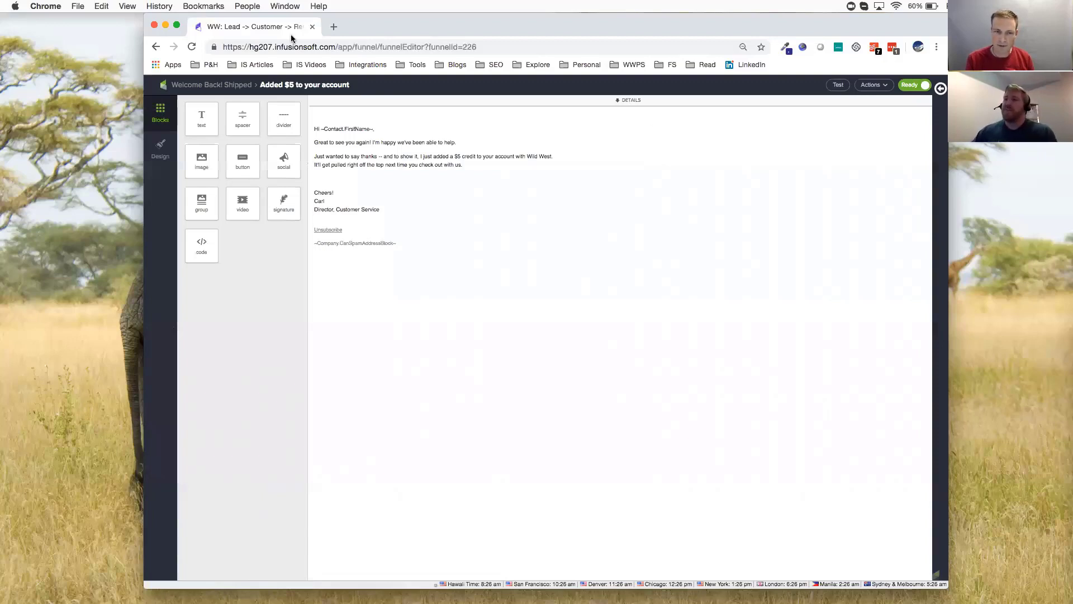
left_click(221, 86)
left_click(213, 87)
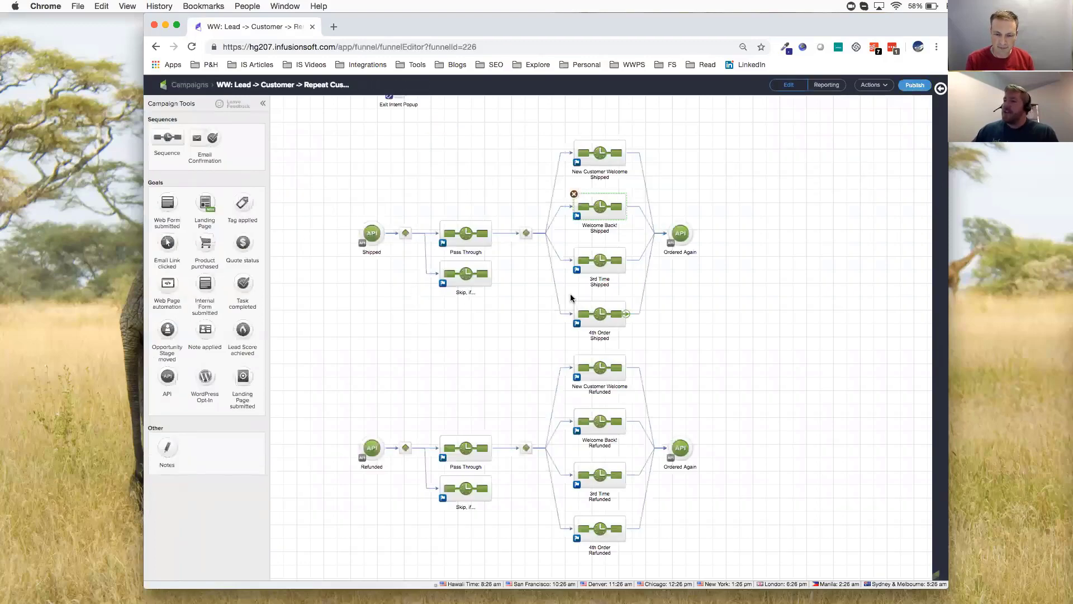
Review the 4th Order Shipped sequence and the Big Fish and 4 Orders flows below the Refunded section
left_click_drag(561, 289, 646, 346)
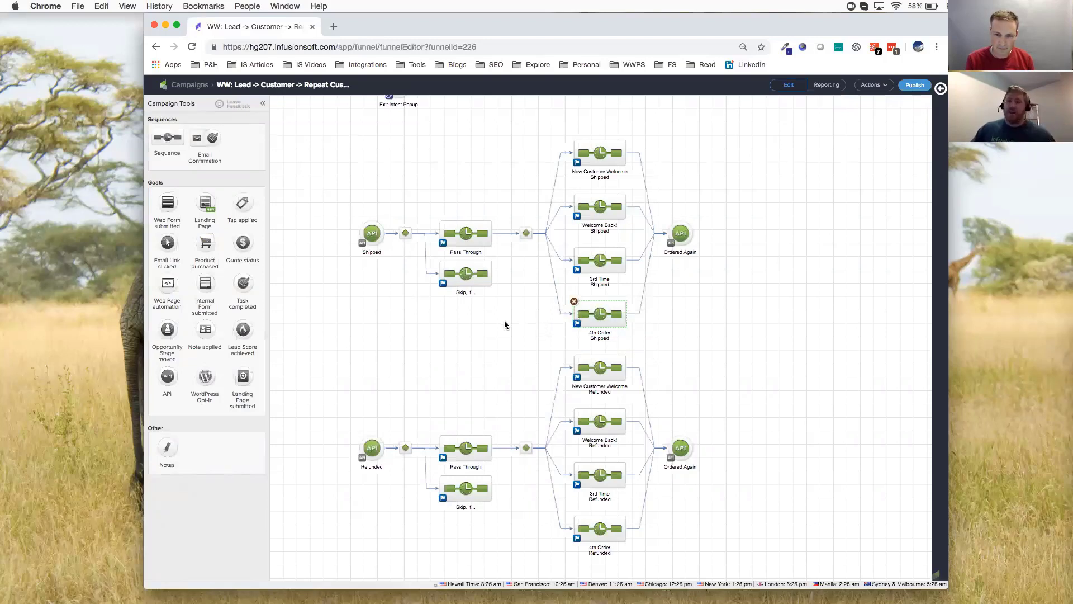
left_click(461, 271)
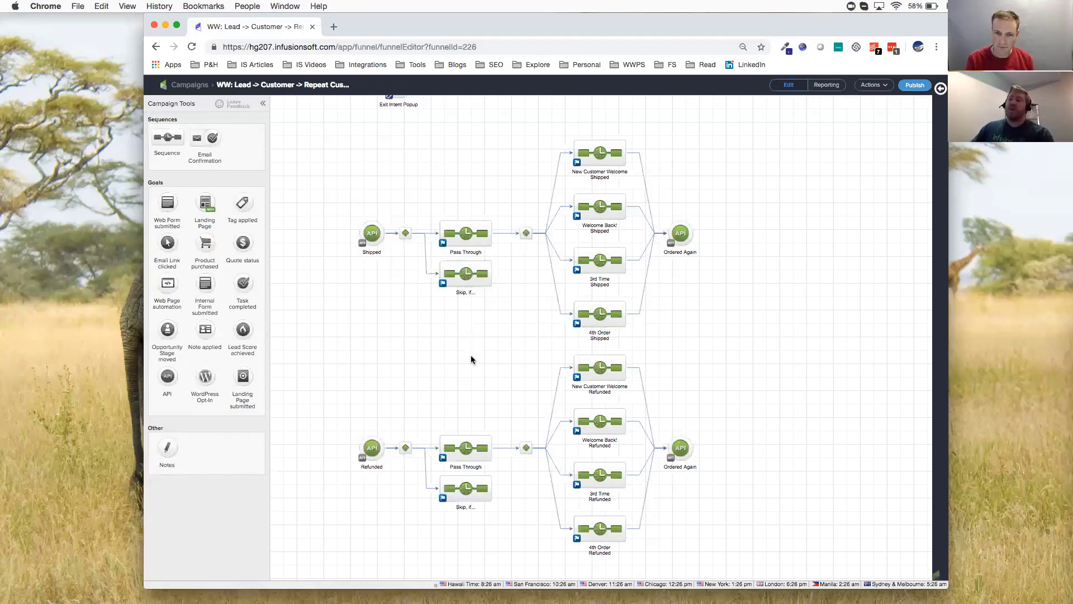
scroll(482, 331, "down", 4)
scroll(486, 259, "down", 5)
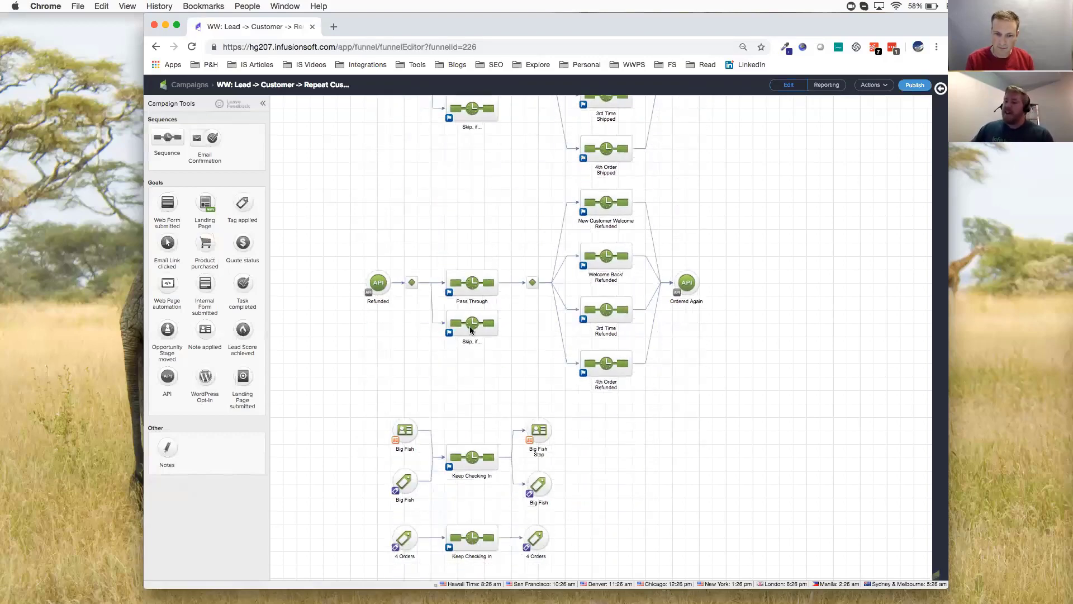
left_click_drag(370, 315, 581, 500)
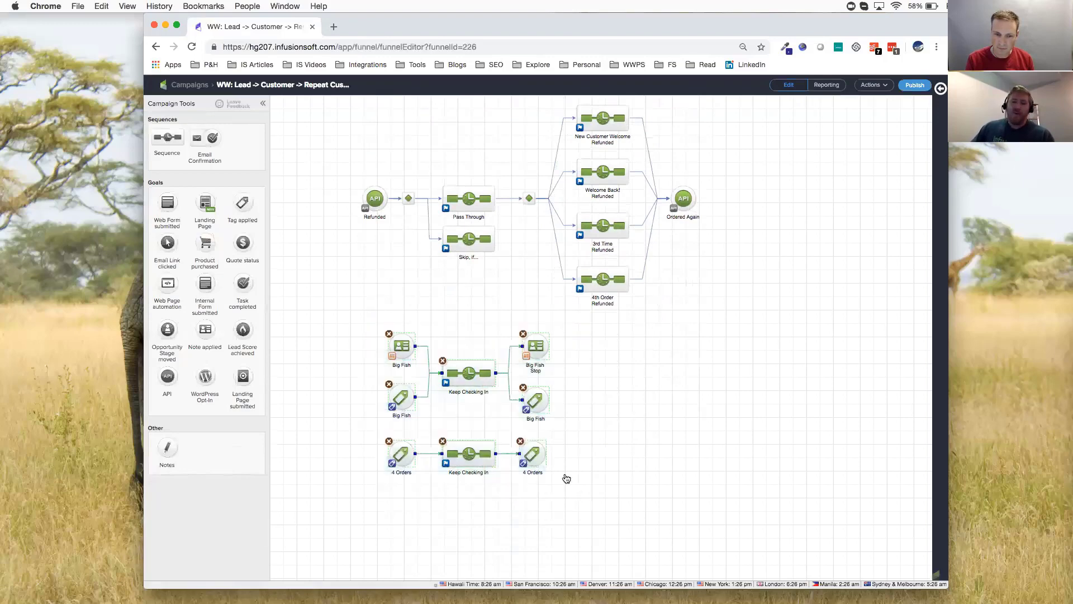
Inspect the tag, delay and internal check-in steps of the Big Fish Keep Checking In sequence and return to the campaign map
double_click(470, 380)
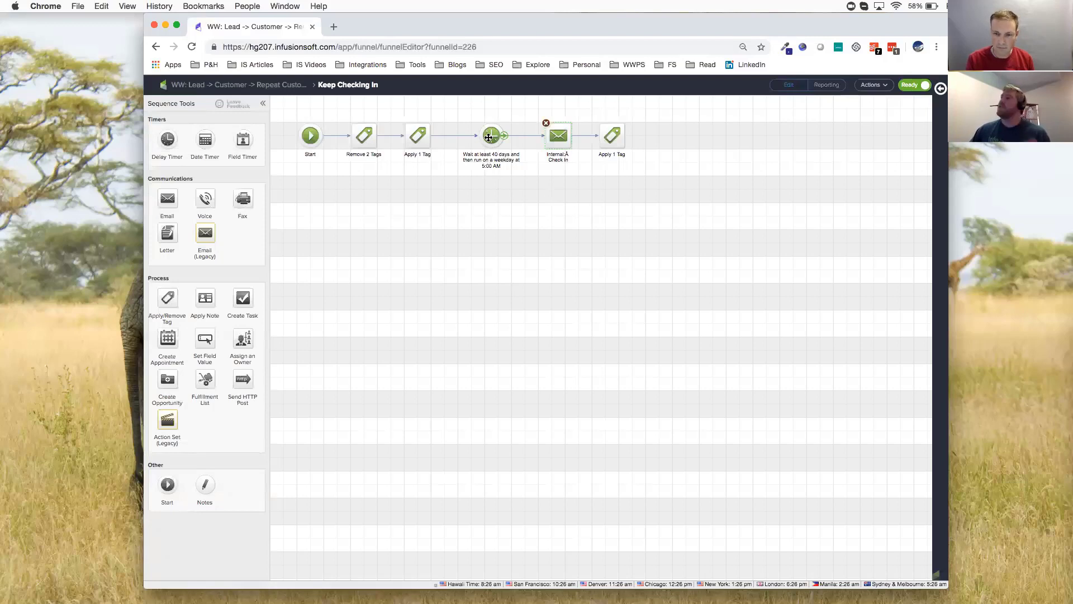
left_click(498, 200)
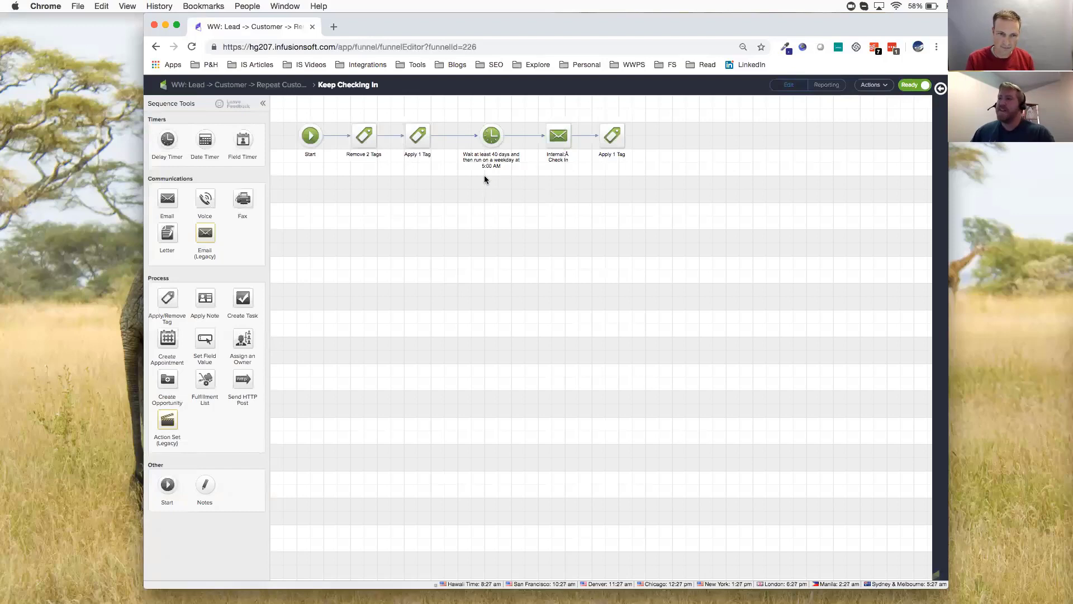
left_click(224, 88)
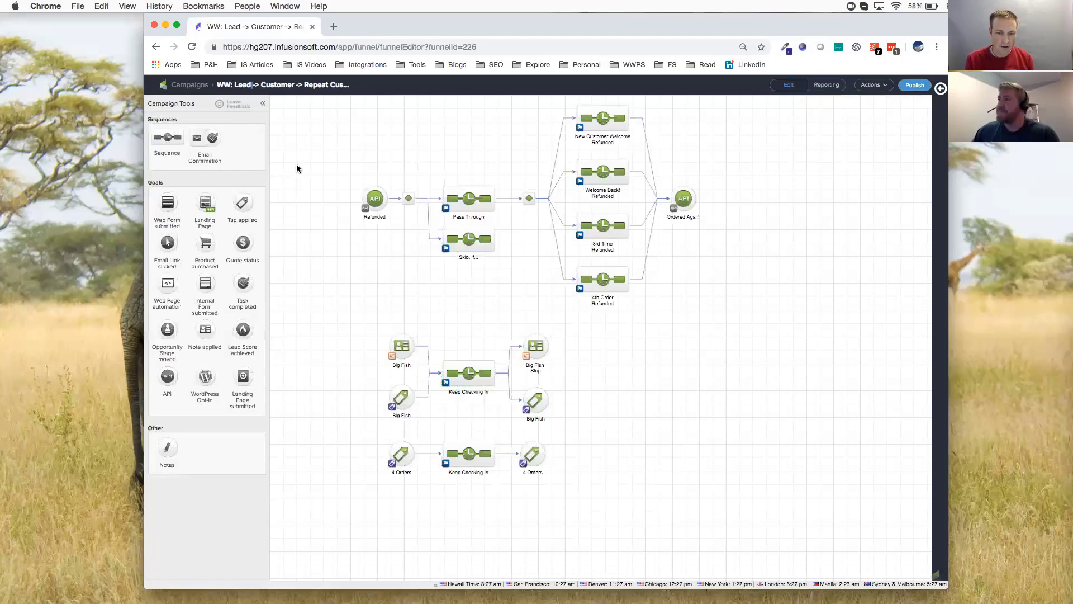
Return to the campaigns list and open [SAVE] Services Awareness Campaign to examine its Bookkeeping Track
scroll(322, 297, "up", 5)
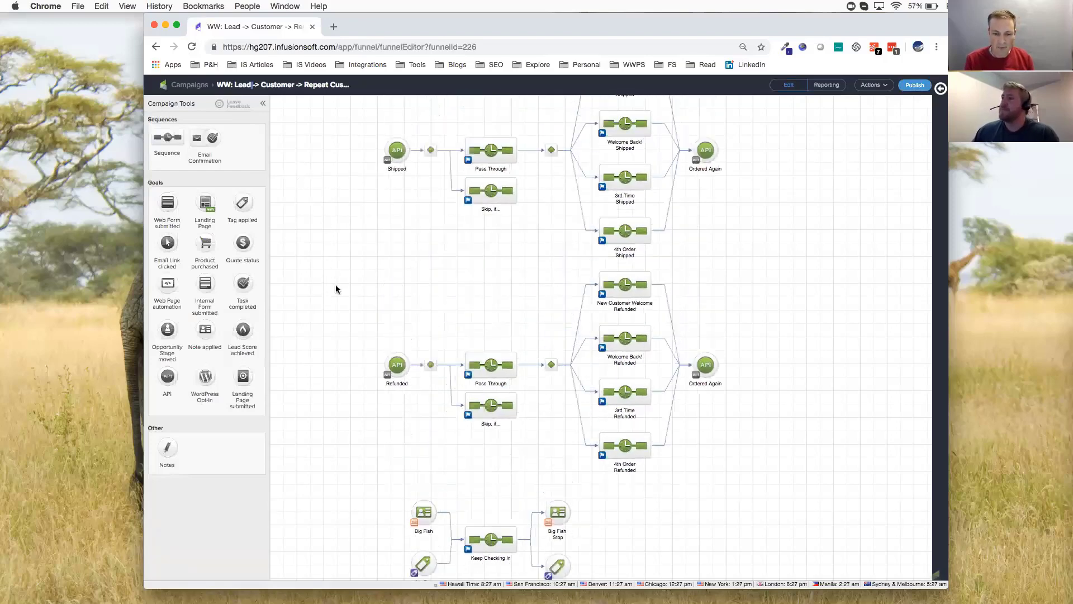
scroll(336, 289, "up", 2)
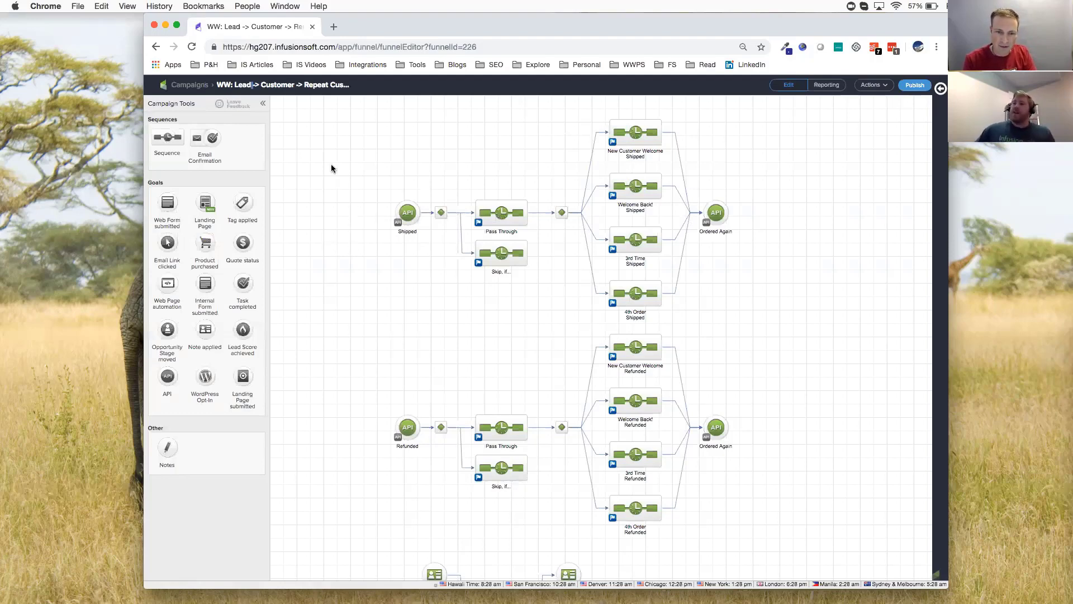
left_click(196, 87)
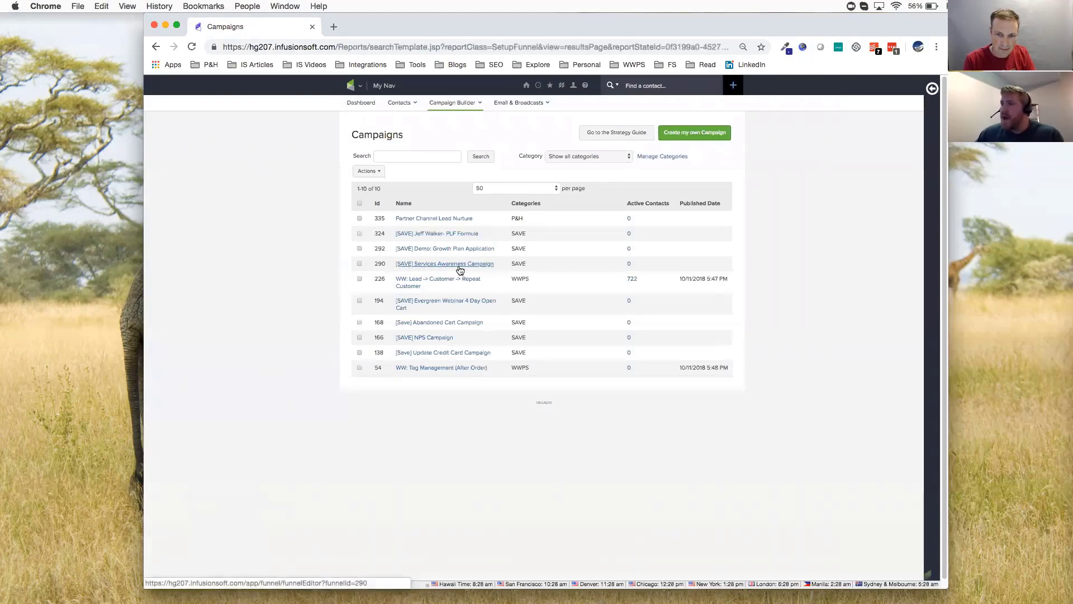
left_click(459, 268)
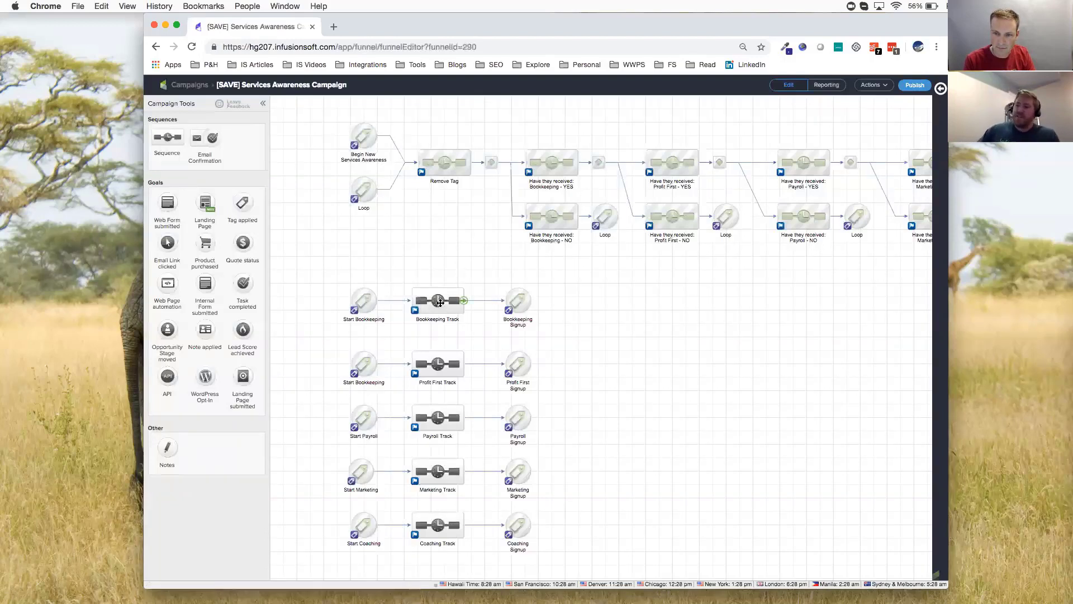
mouse_move(439, 301)
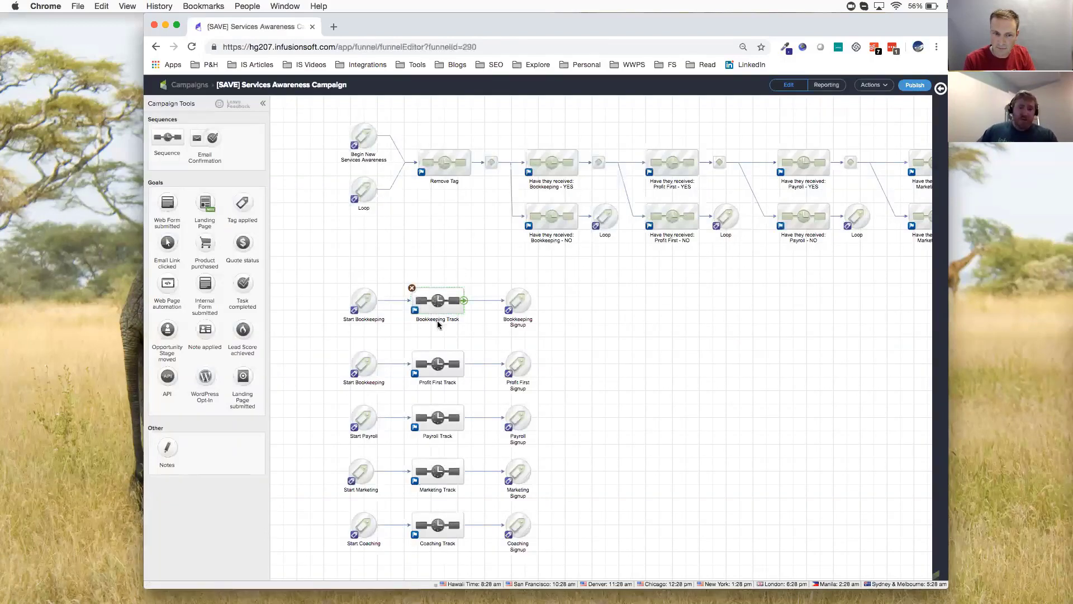
Hide the campaign tools palette and highlight the Payroll flow from Start Payroll through Payroll Track to Payroll Signup
mouse_move(438, 364)
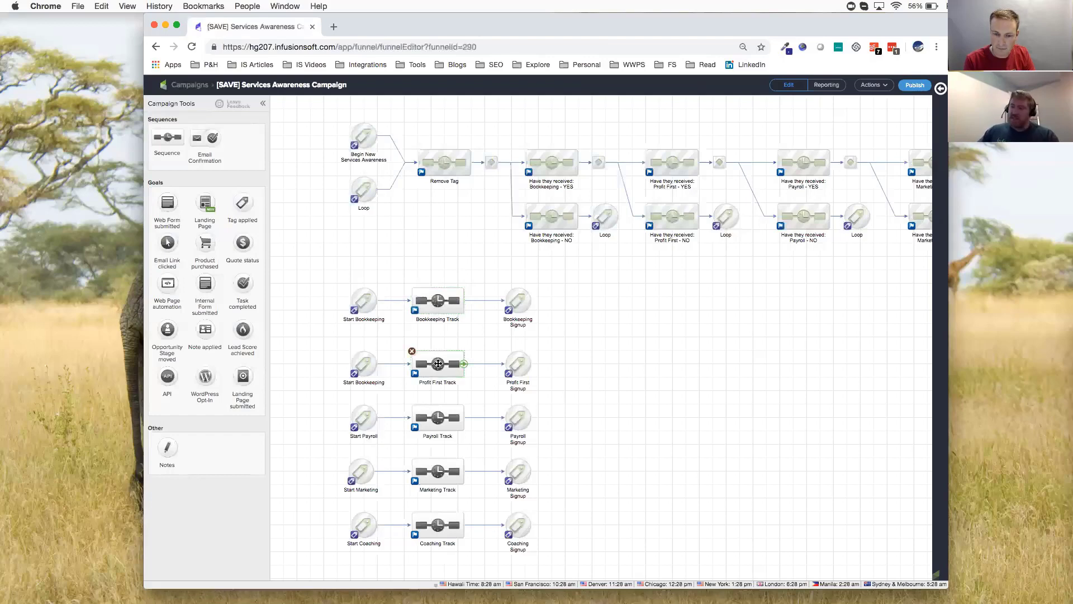
mouse_move(441, 466)
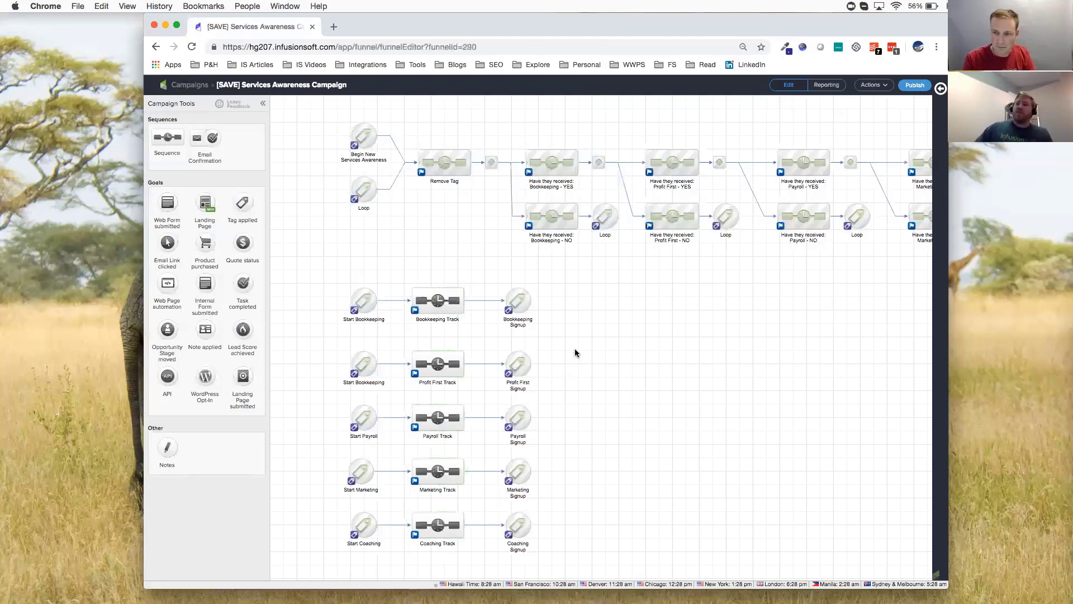
left_click(262, 102)
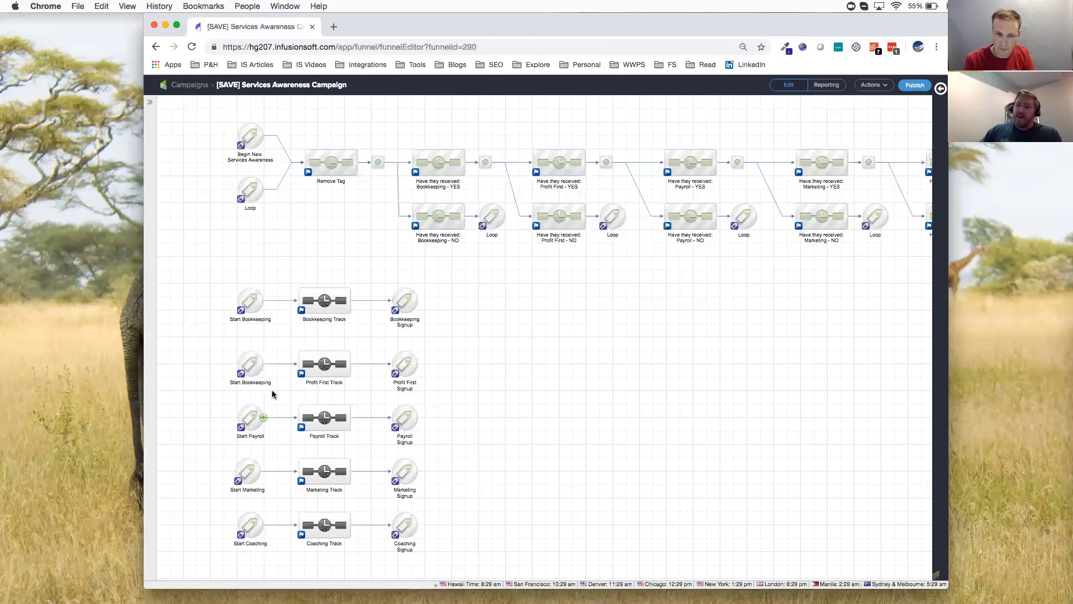
left_click_drag(214, 399, 441, 449)
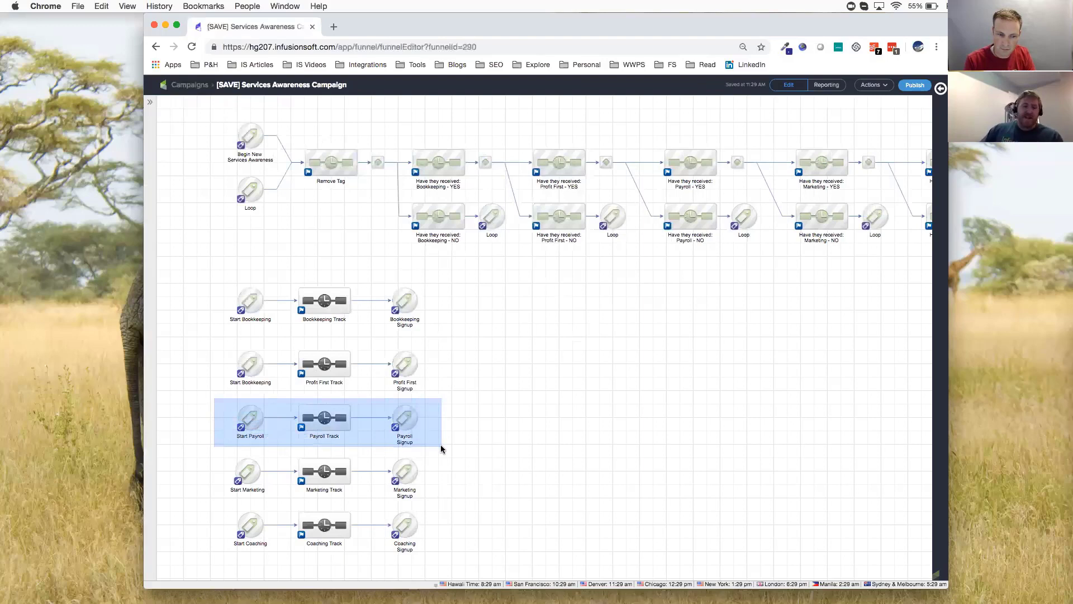
left_click_drag(441, 448, 441, 448)
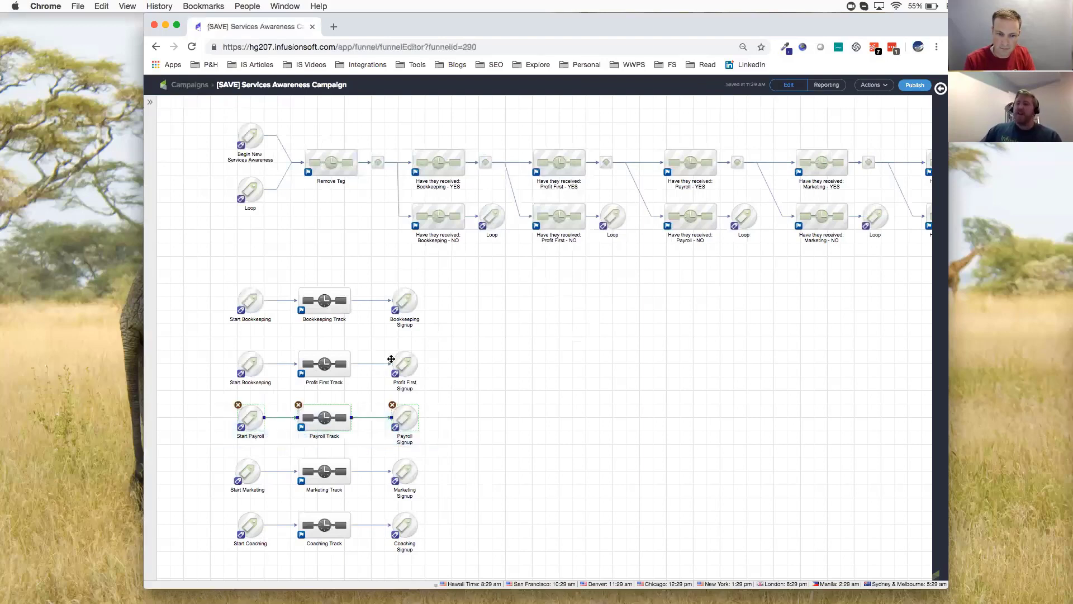
Go through the Bookkeeping, Profit First, Marketing and Coaching tracks in turn on the campaign map, then clear the selection
left_click(318, 296)
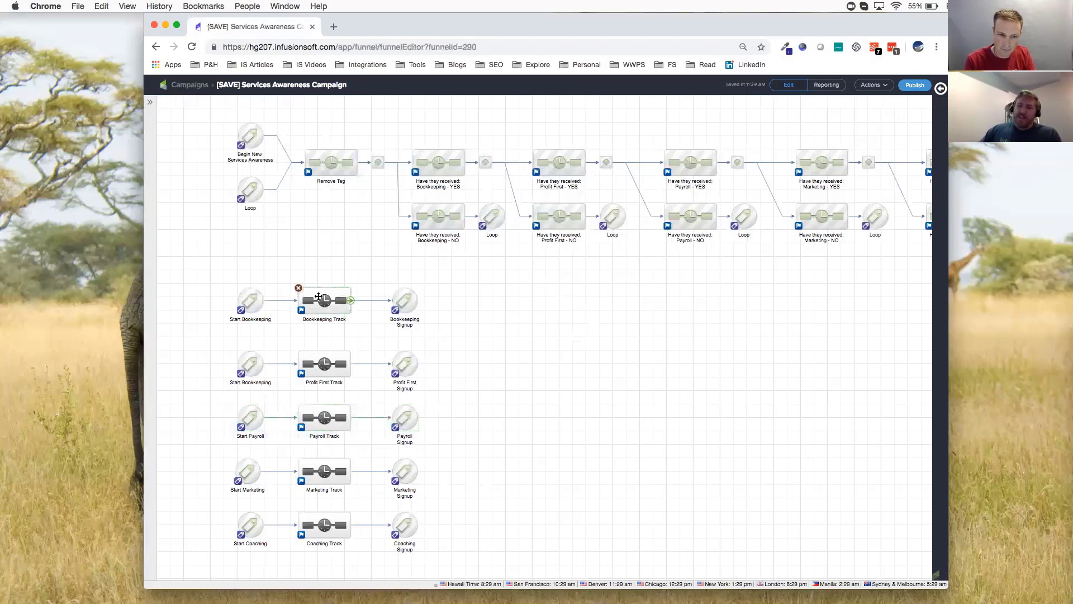
left_click(316, 362)
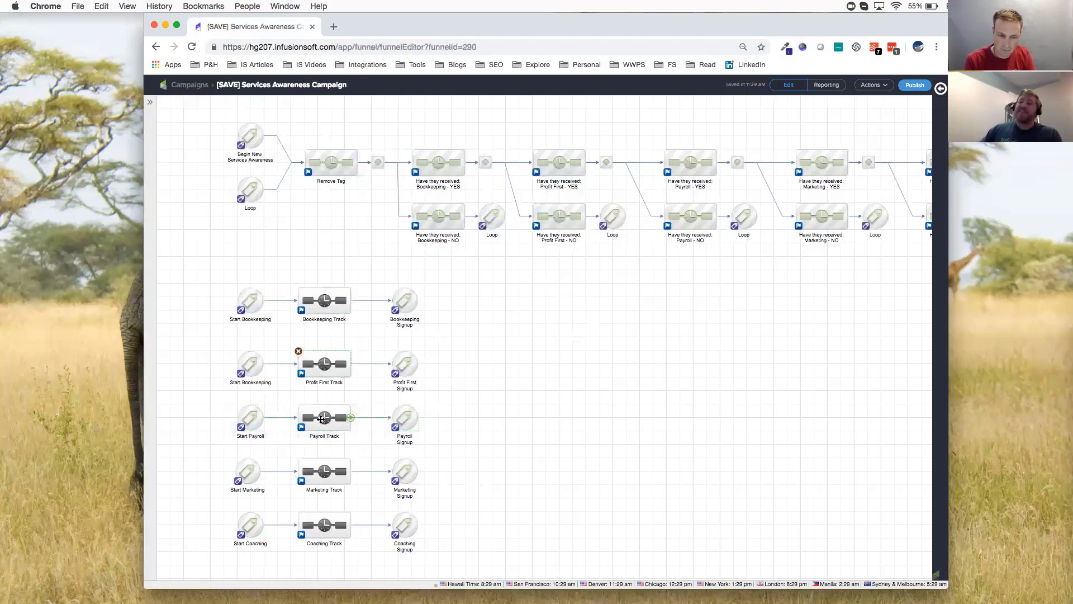
left_click(326, 469)
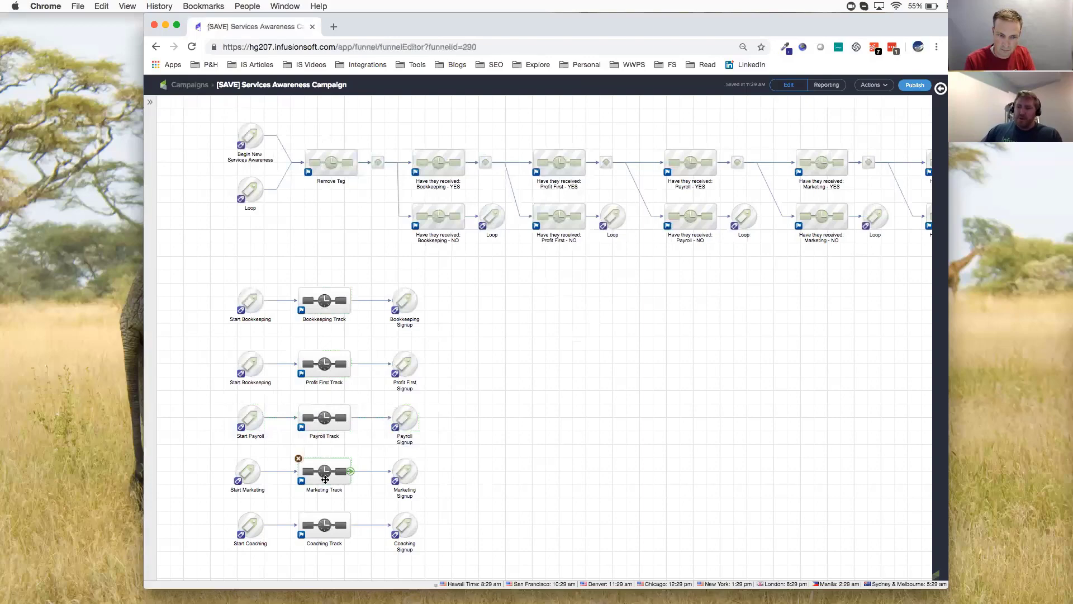
left_click(328, 516)
left_click(477, 429)
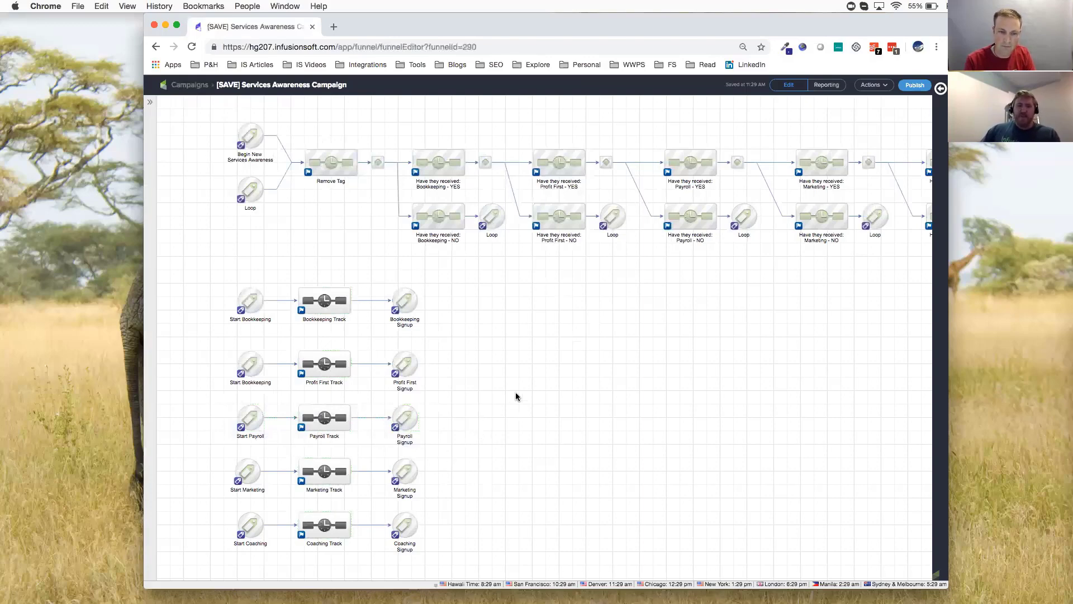
Review the chain of Have they received sequences and inspect the tag and delay steps inside Have they received: Bookkeeping - NO
scroll(579, 359, "right", 3)
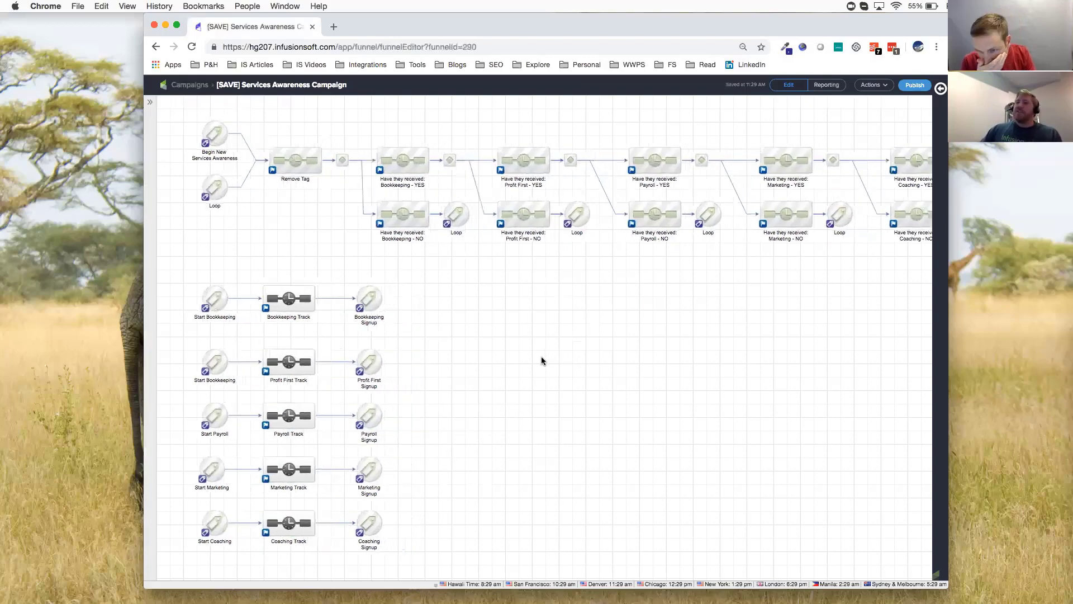
scroll(536, 360, "right", 2)
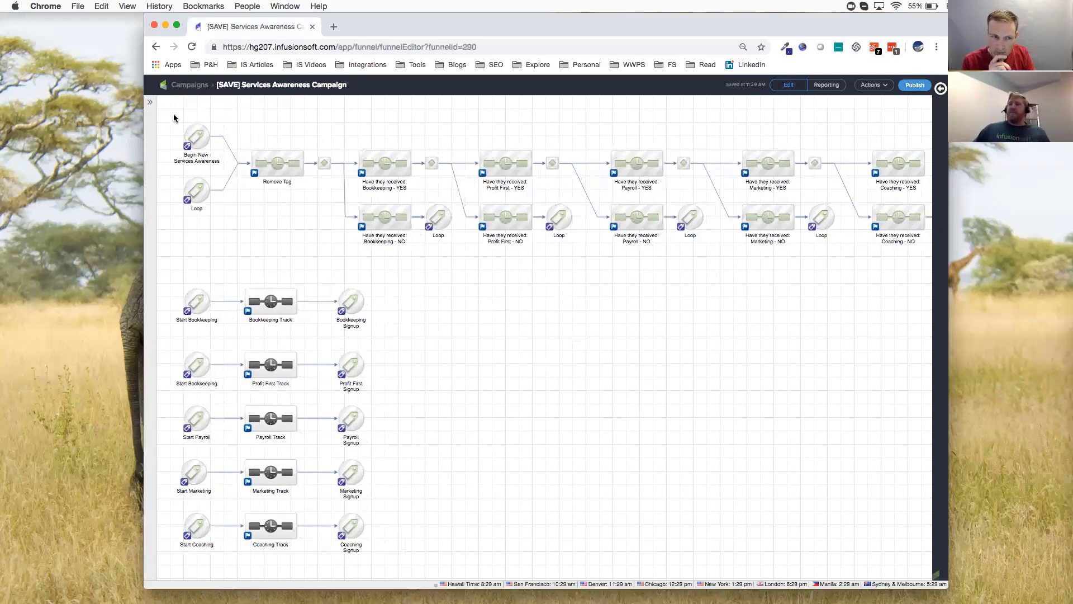
left_click_drag(167, 111, 933, 261)
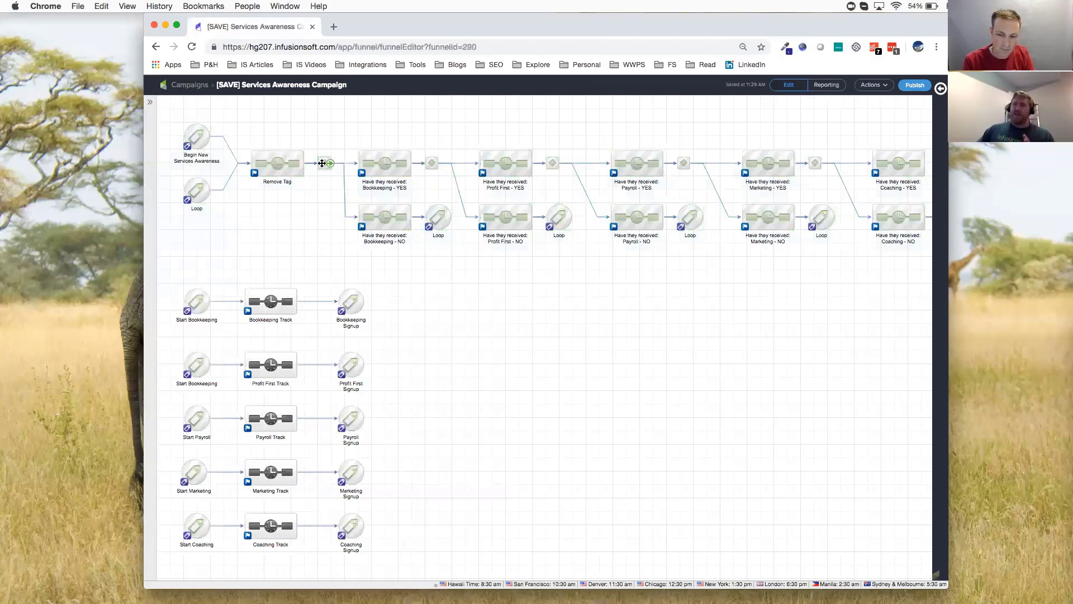
left_click(369, 162)
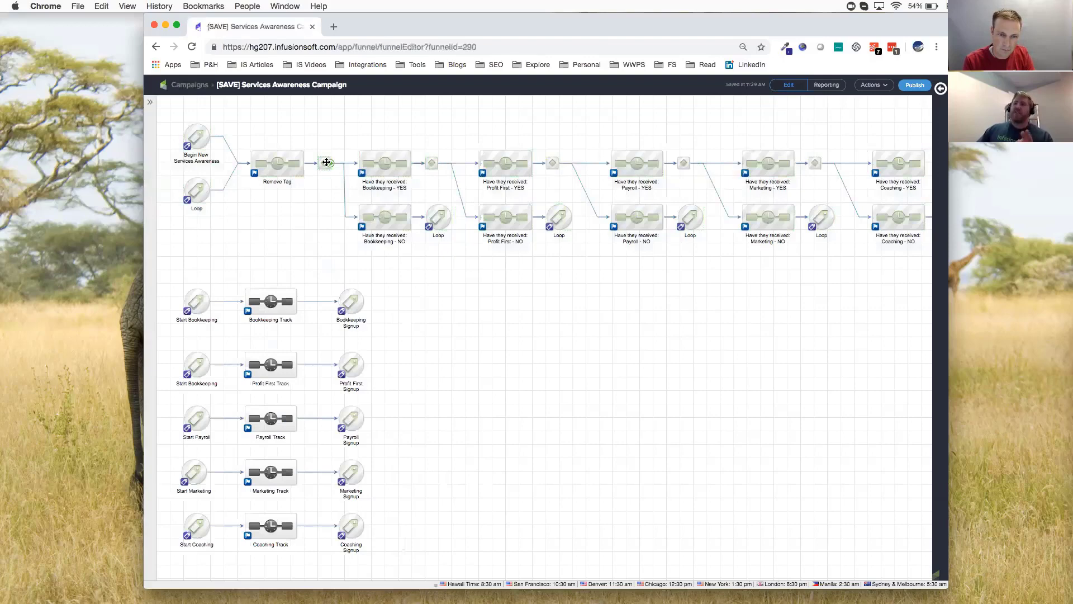
double_click(381, 215)
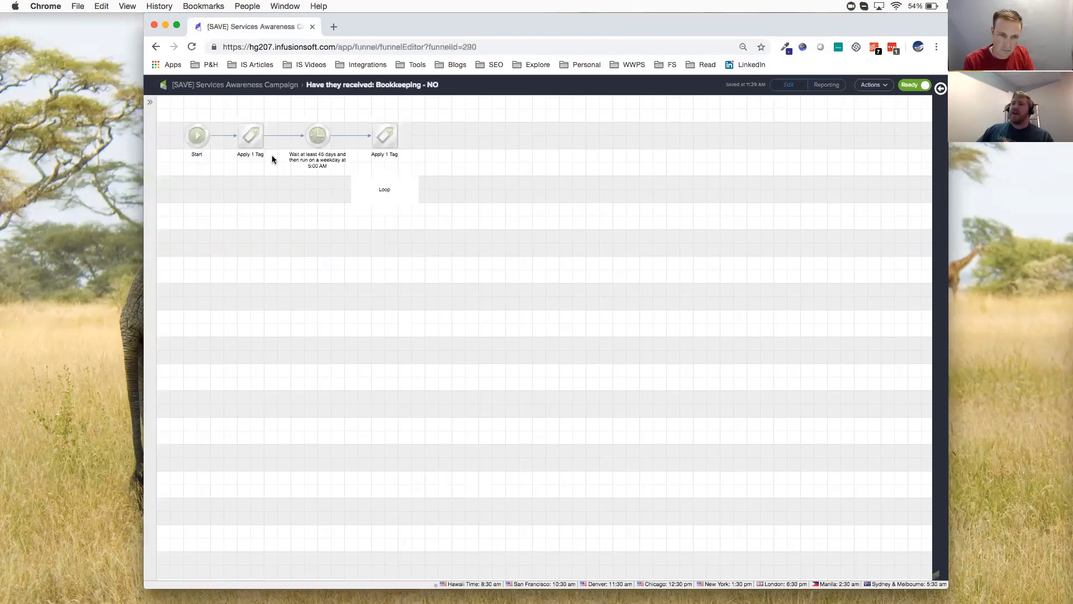
left_click(252, 144)
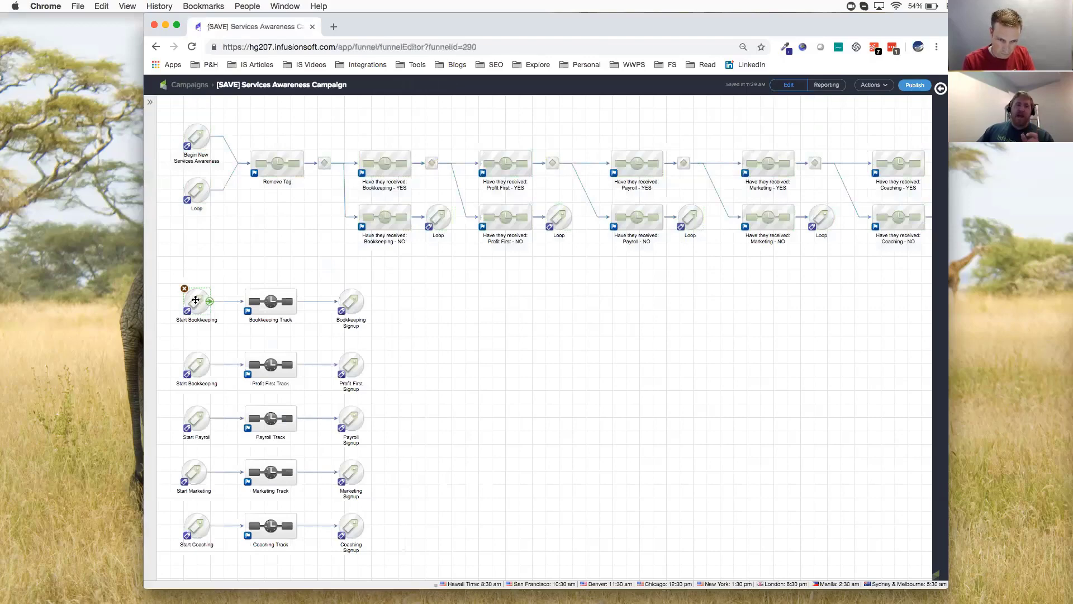
Inspect the tag, email, delay and internal call steps of the Bookkeeping Track sequence and return to the campaign map
double_click(267, 303)
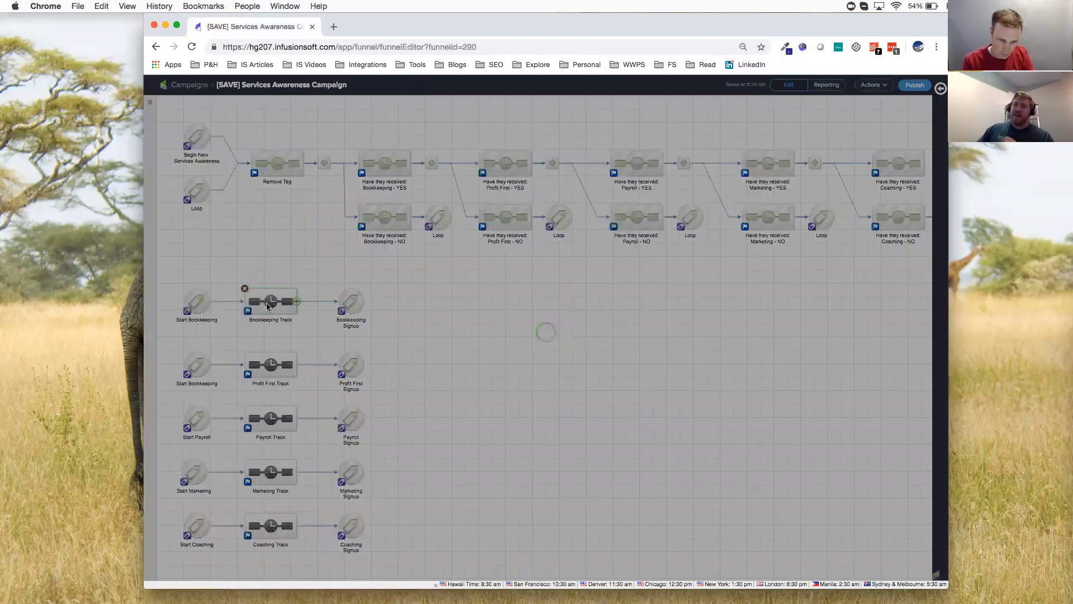
left_click_drag(173, 113, 642, 172)
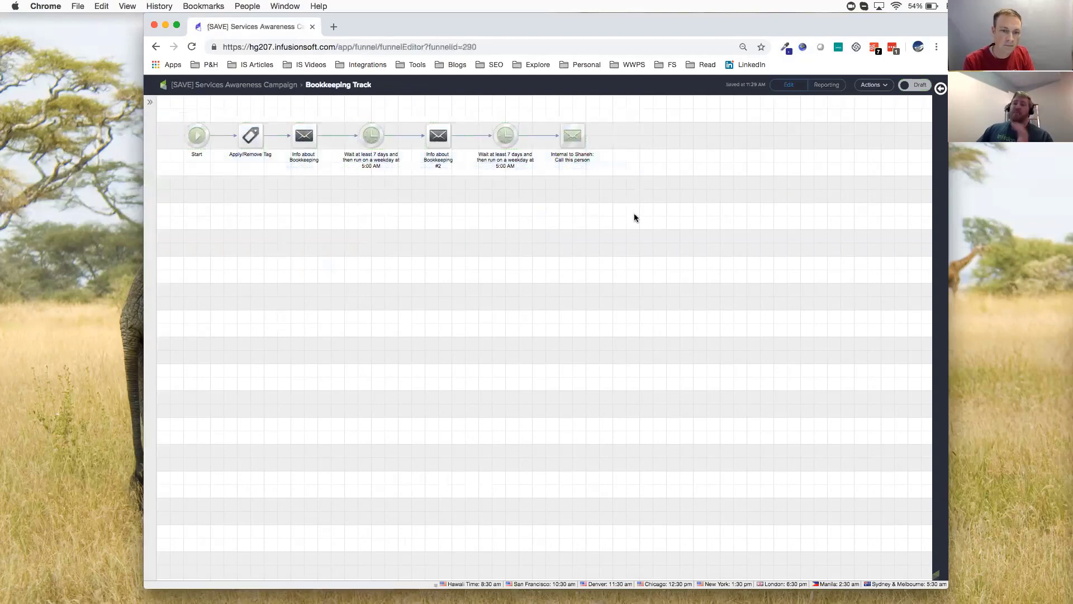
left_click(247, 85)
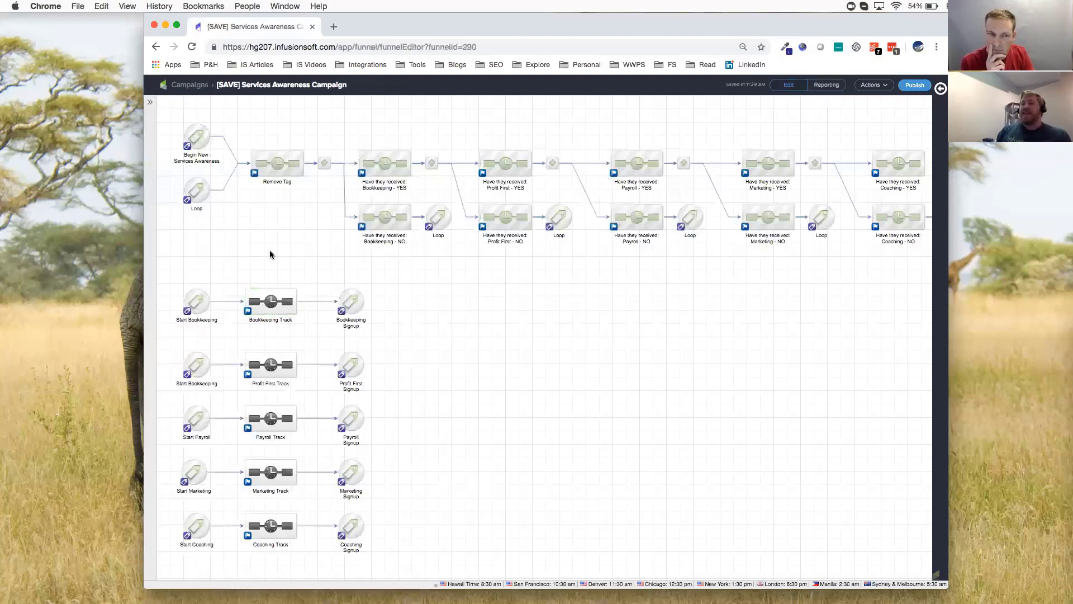
Highlight the Have they received decision flow, the Bookkeeping flow and the Profit First flow one after another, then clear the selection
left_click_drag(171, 109, 912, 268)
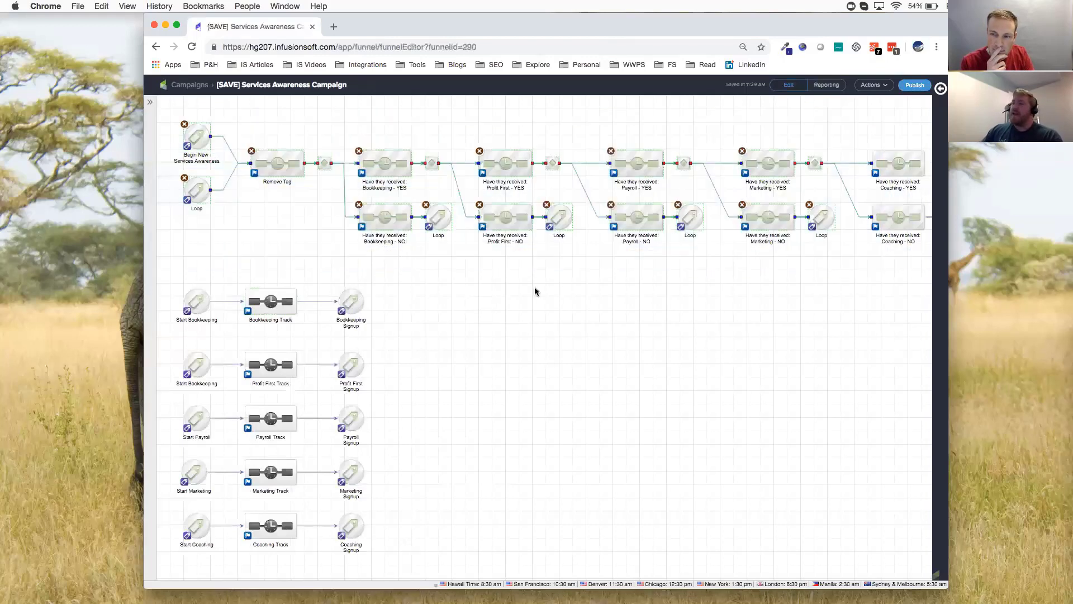
left_click_drag(171, 278, 419, 336)
left_click_drag(173, 339, 406, 398)
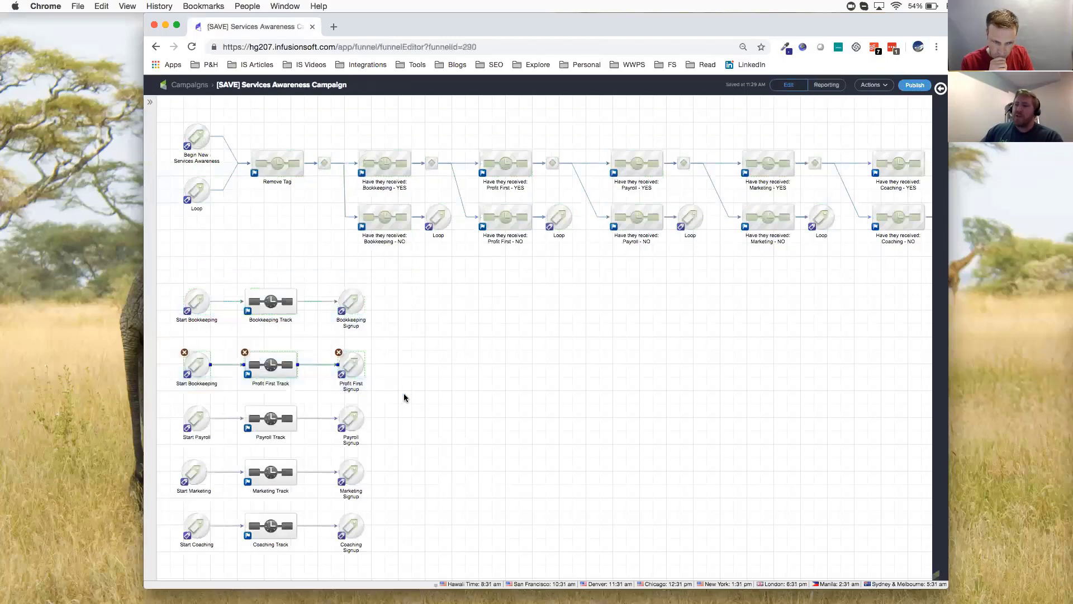
left_click(625, 414)
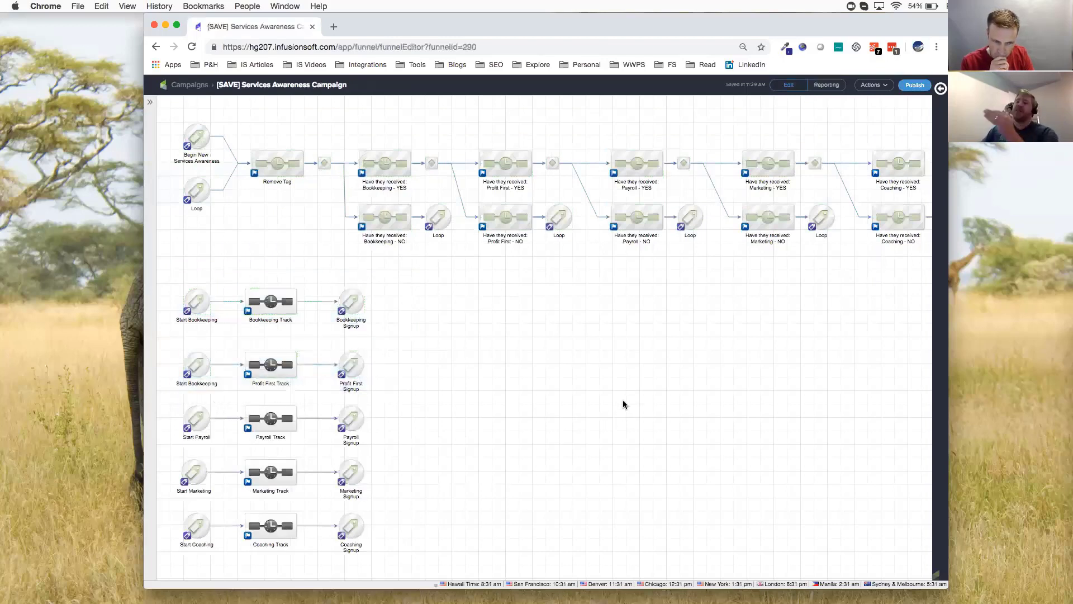